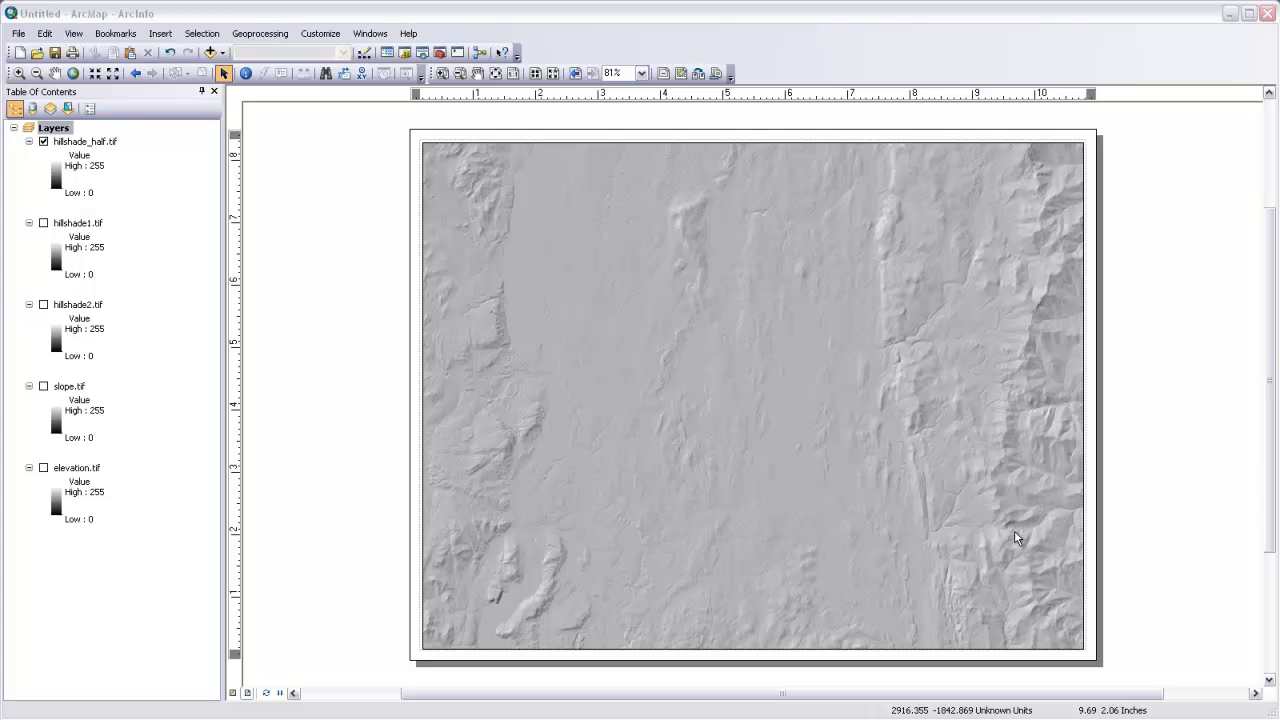
Step: Switch off hillshade_half.tif, toggle hillshade1.tif and hillshade2.tif in turn, then display slope.tif
left_click(43, 142)
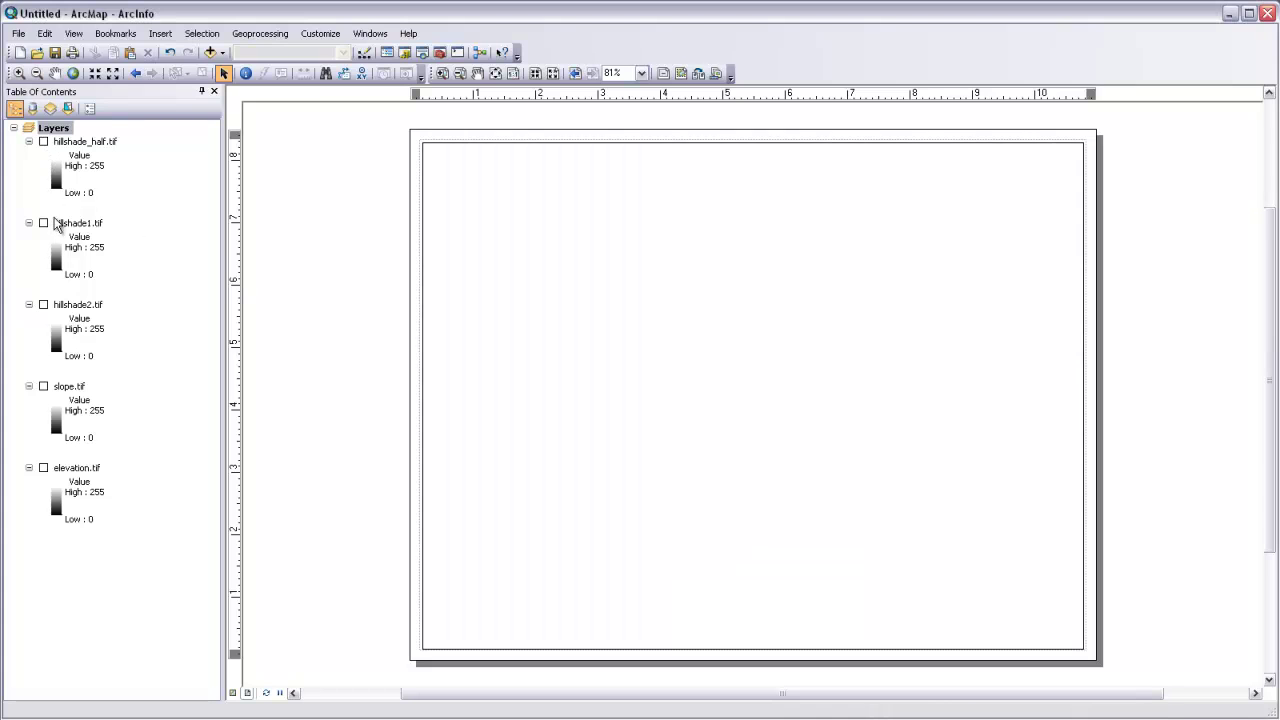
left_click(43, 224)
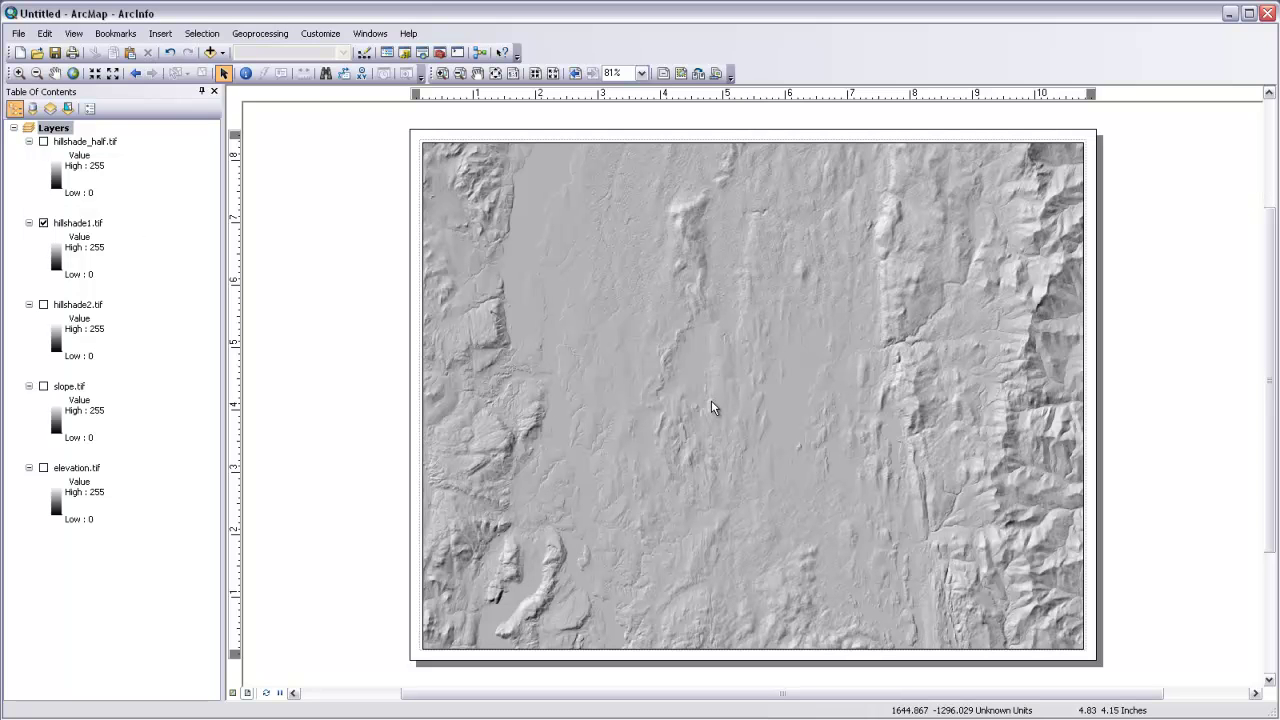
left_click(44, 224)
left_click(43, 224)
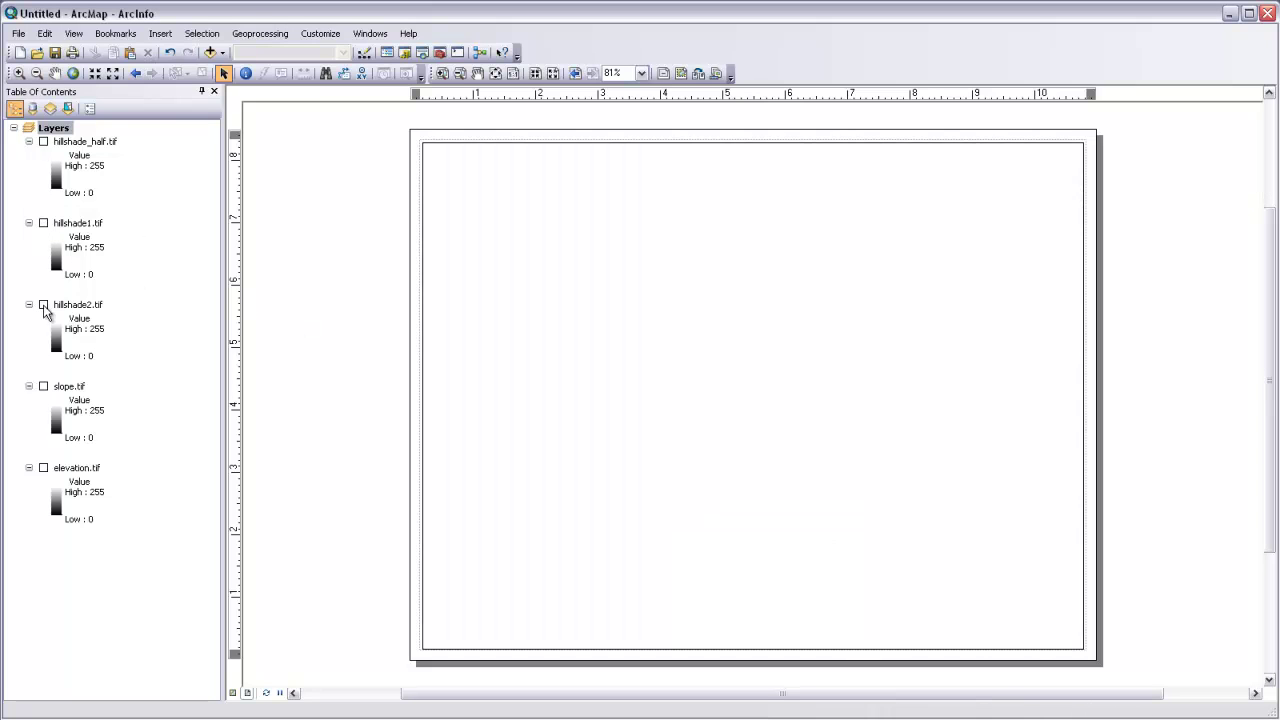
left_click(43, 305)
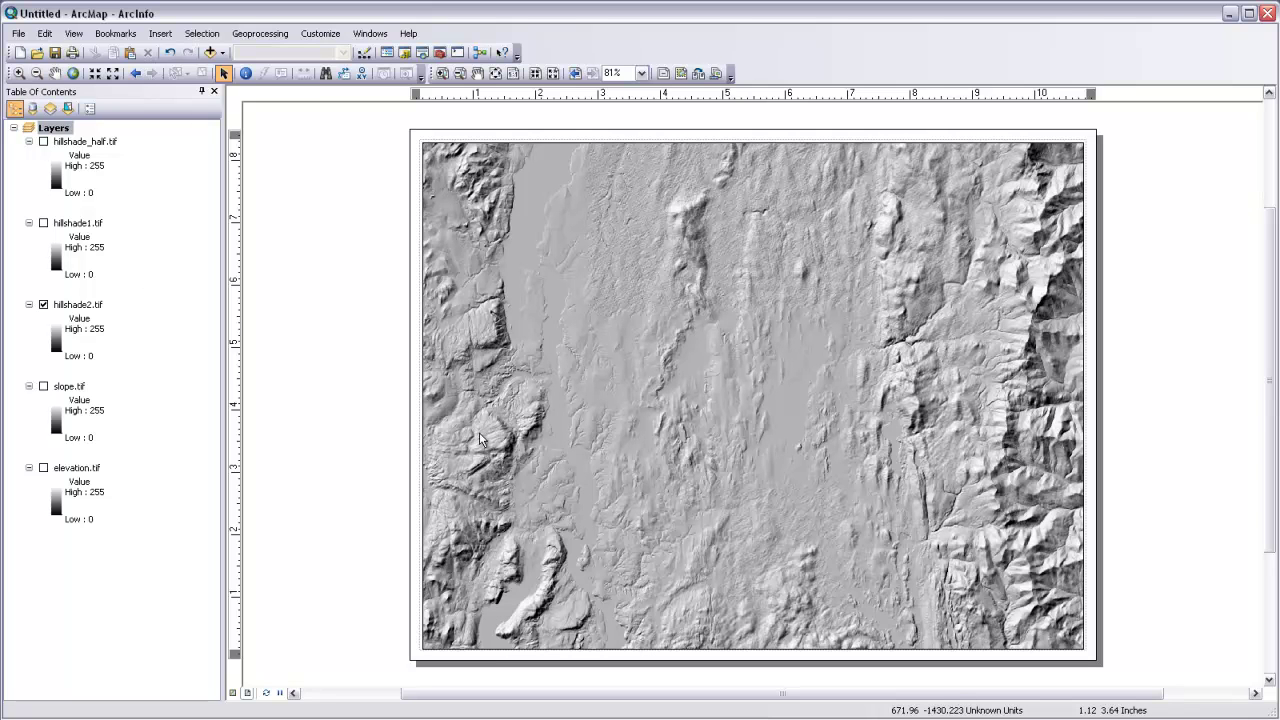
left_click(43, 305)
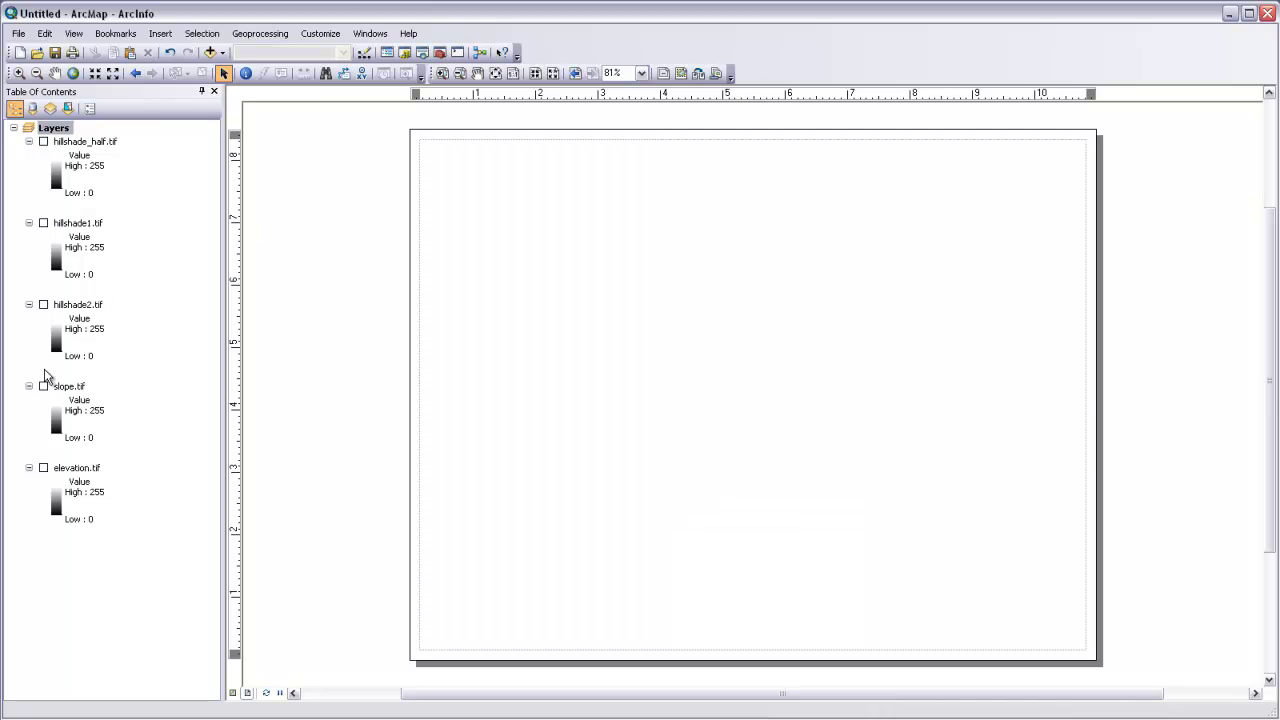
left_click(43, 388)
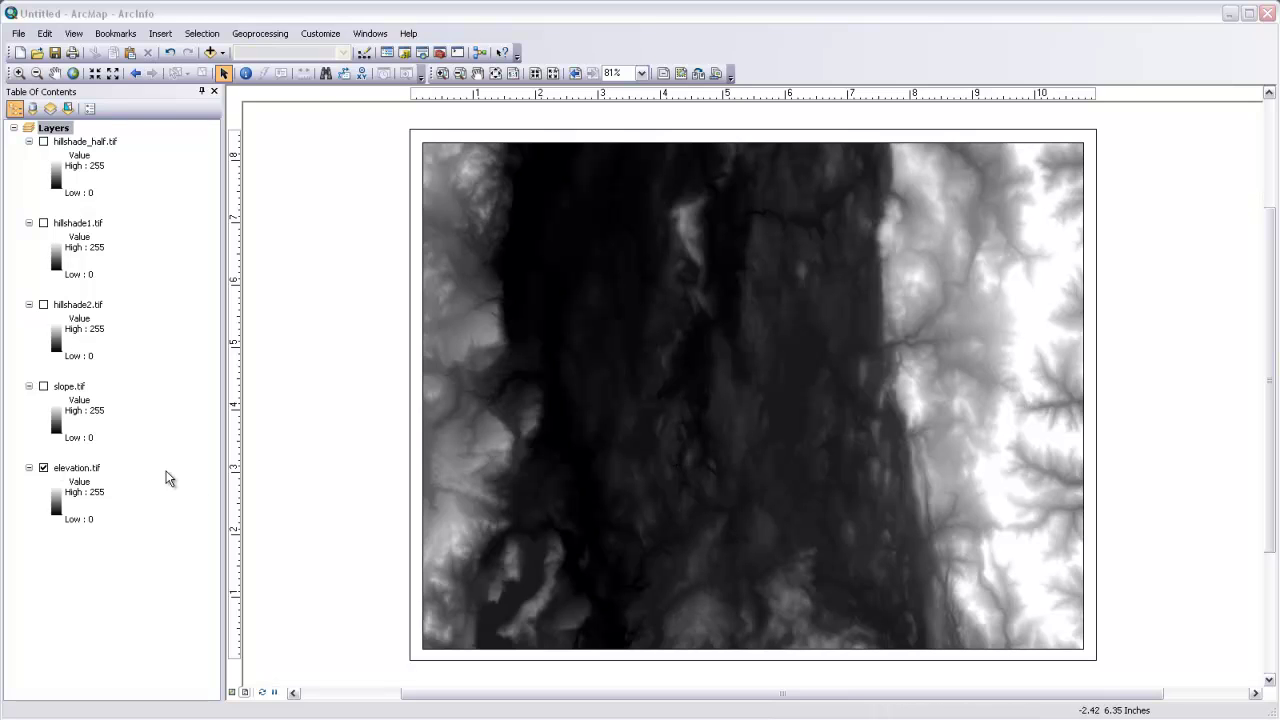
Step: Export the ArcMap layout as the image elevation.jpg
left_click(18, 35)
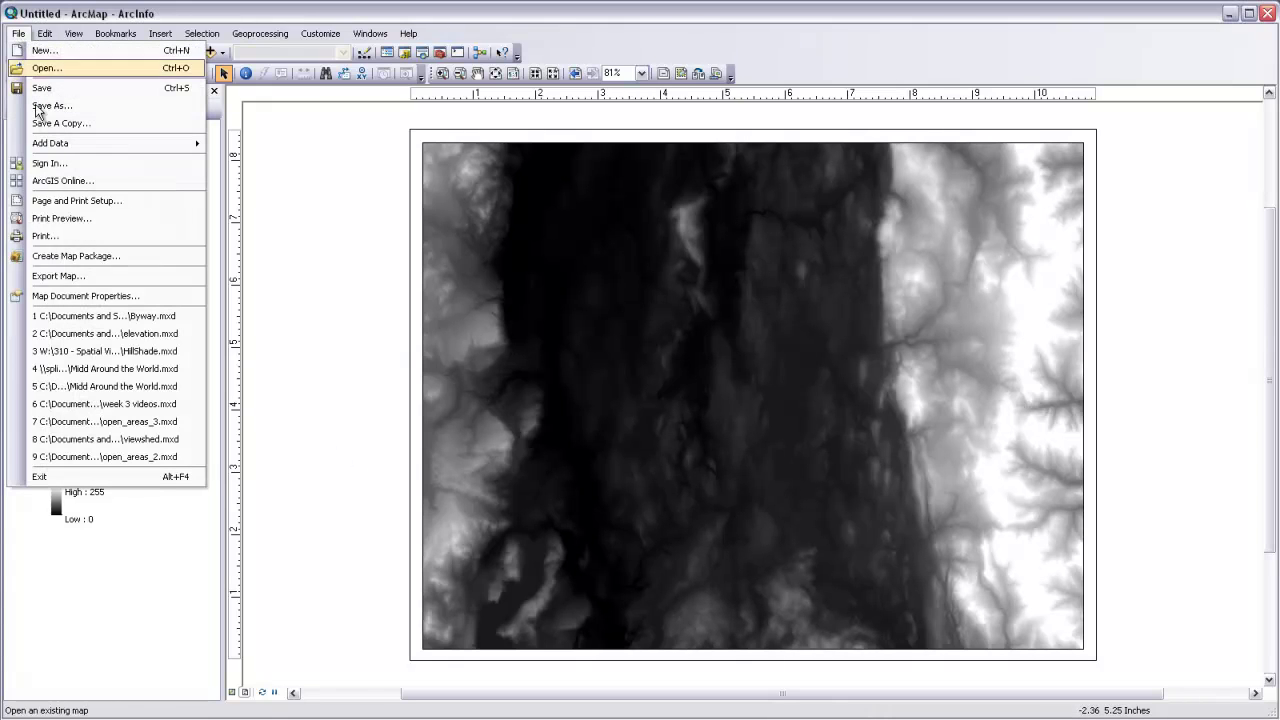
left_click(53, 278)
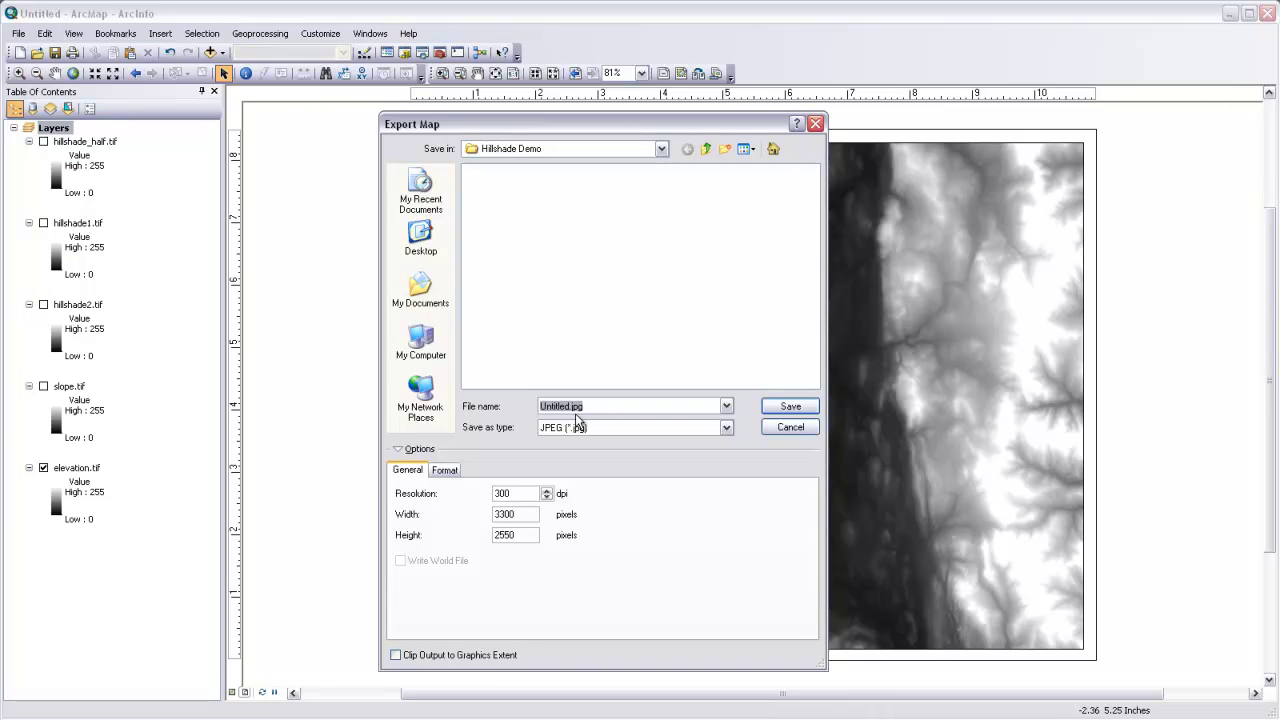
type("elevation")
key("Return")
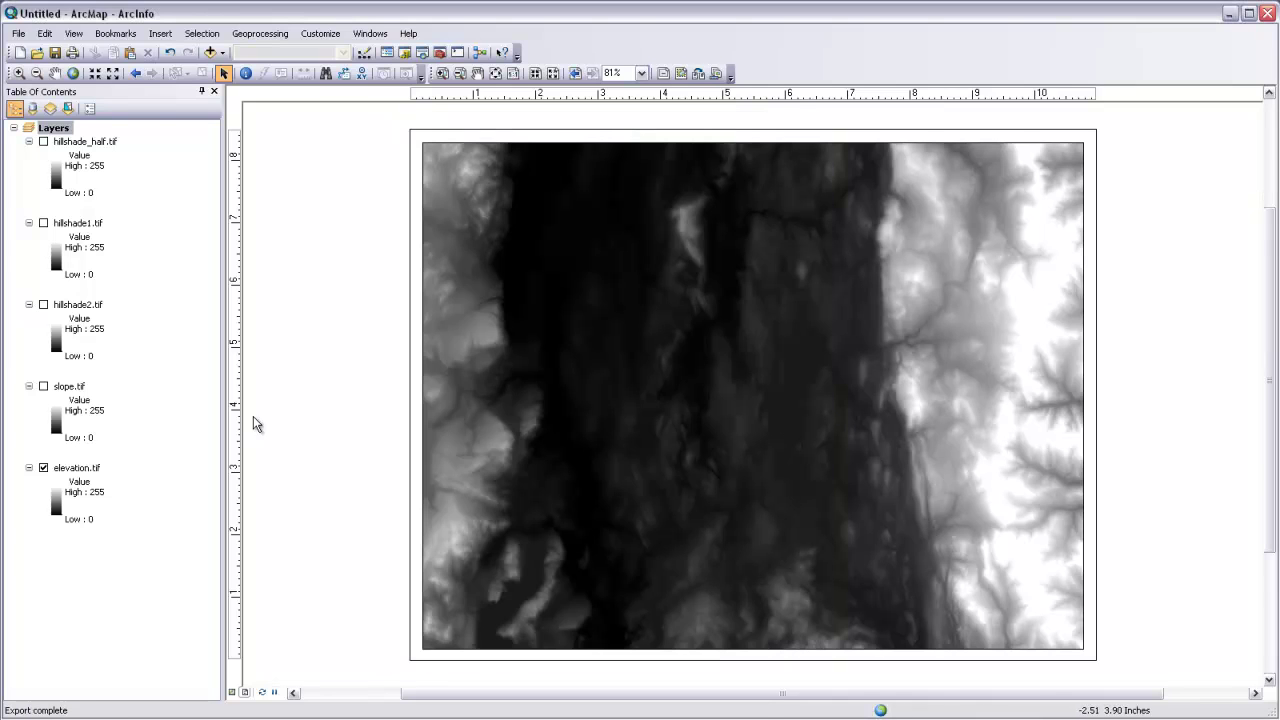
Step: Turn off elevation.tif, turn on slope.tif, and choose another File menu command
left_click(43, 467)
left_click(43, 386)
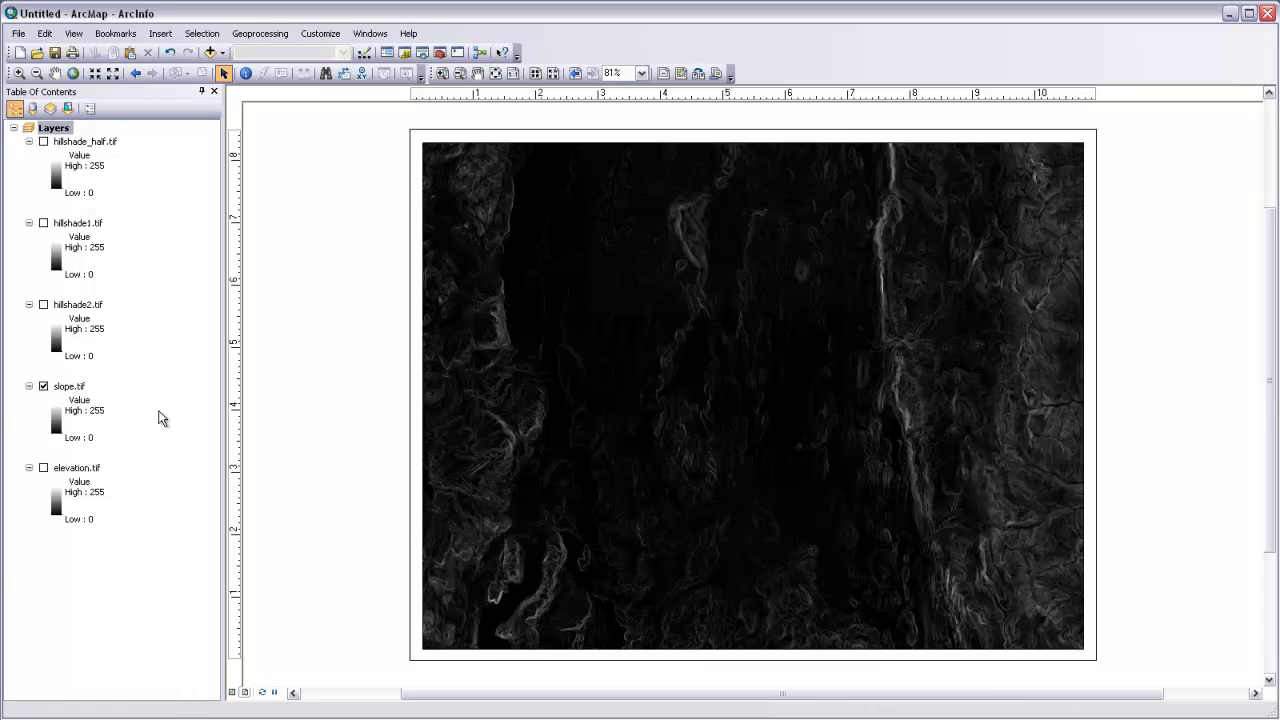
left_click(18, 33)
left_click(100, 254)
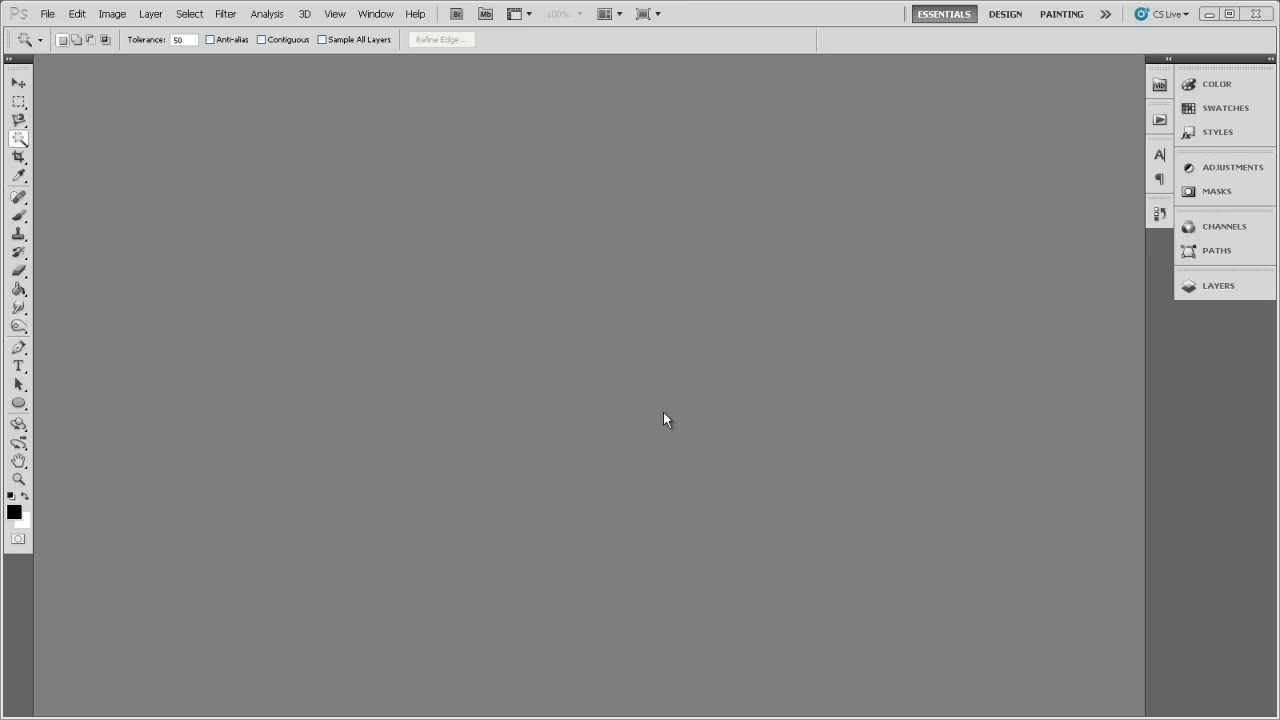
Step: Use Load Files into Stack to load all five Hillshade Demo JPEGs as layers of a new document
left_click(48, 15)
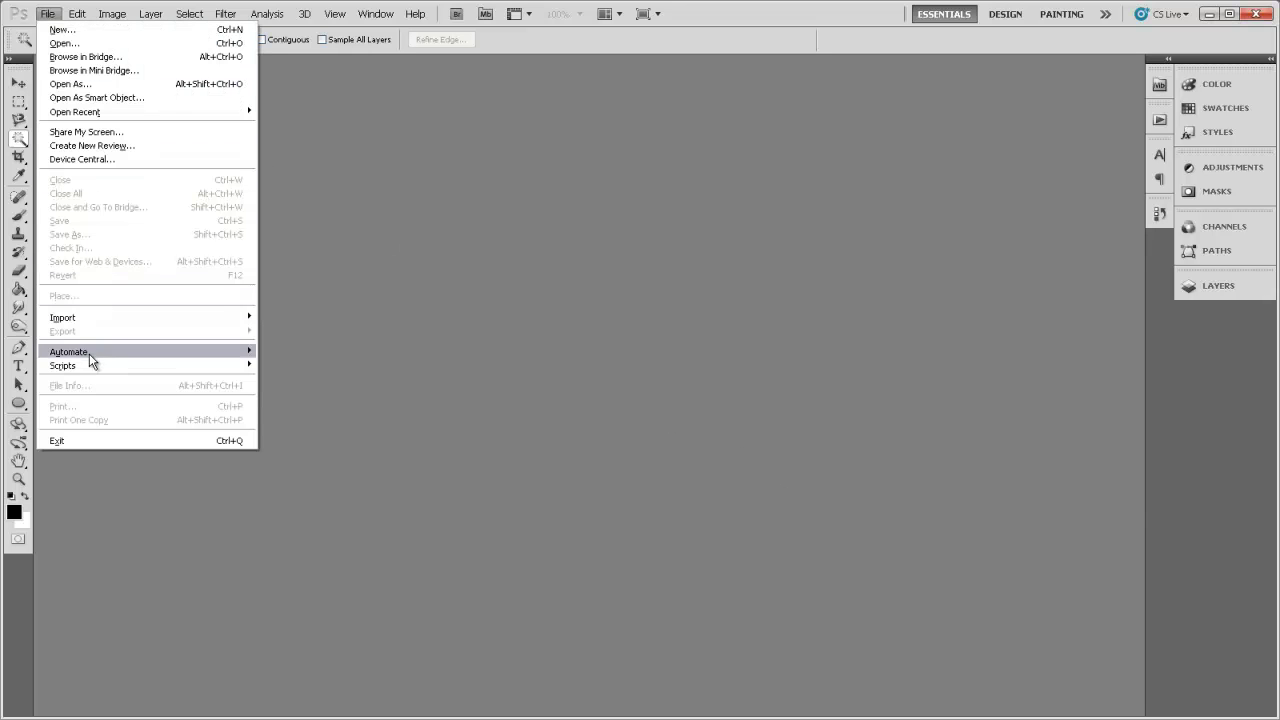
mouse_move(92, 374)
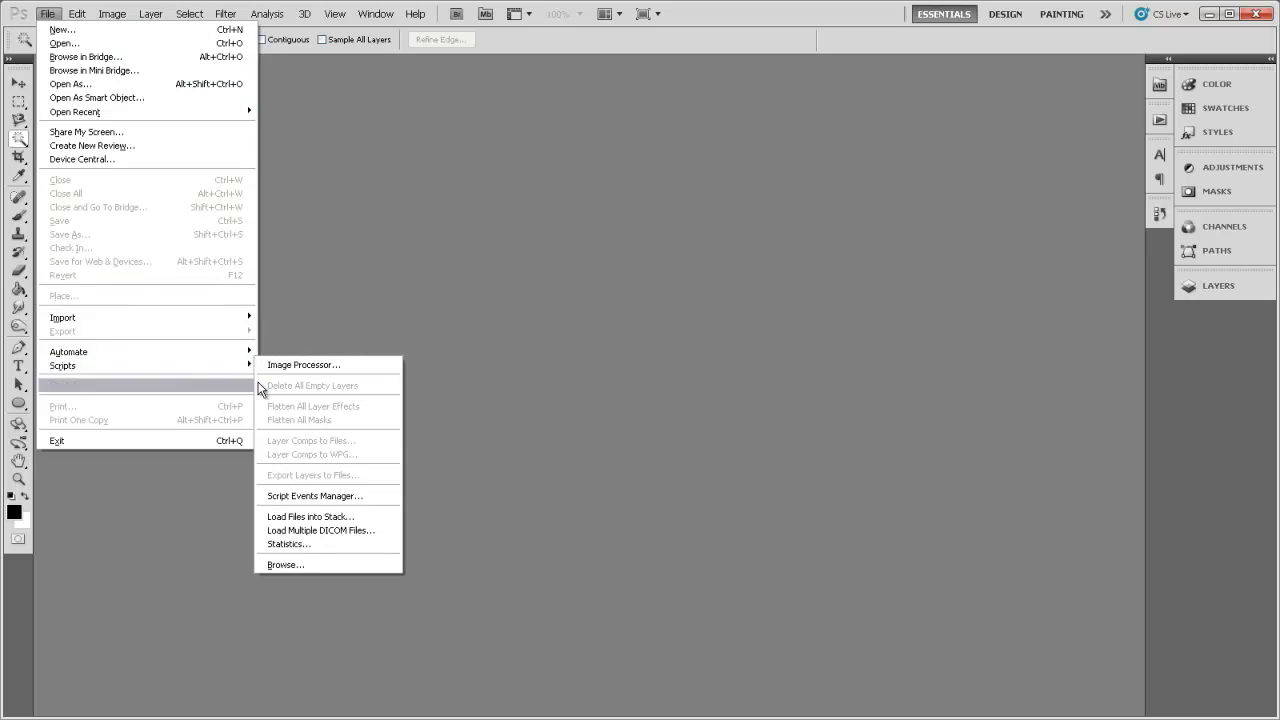
left_click(318, 516)
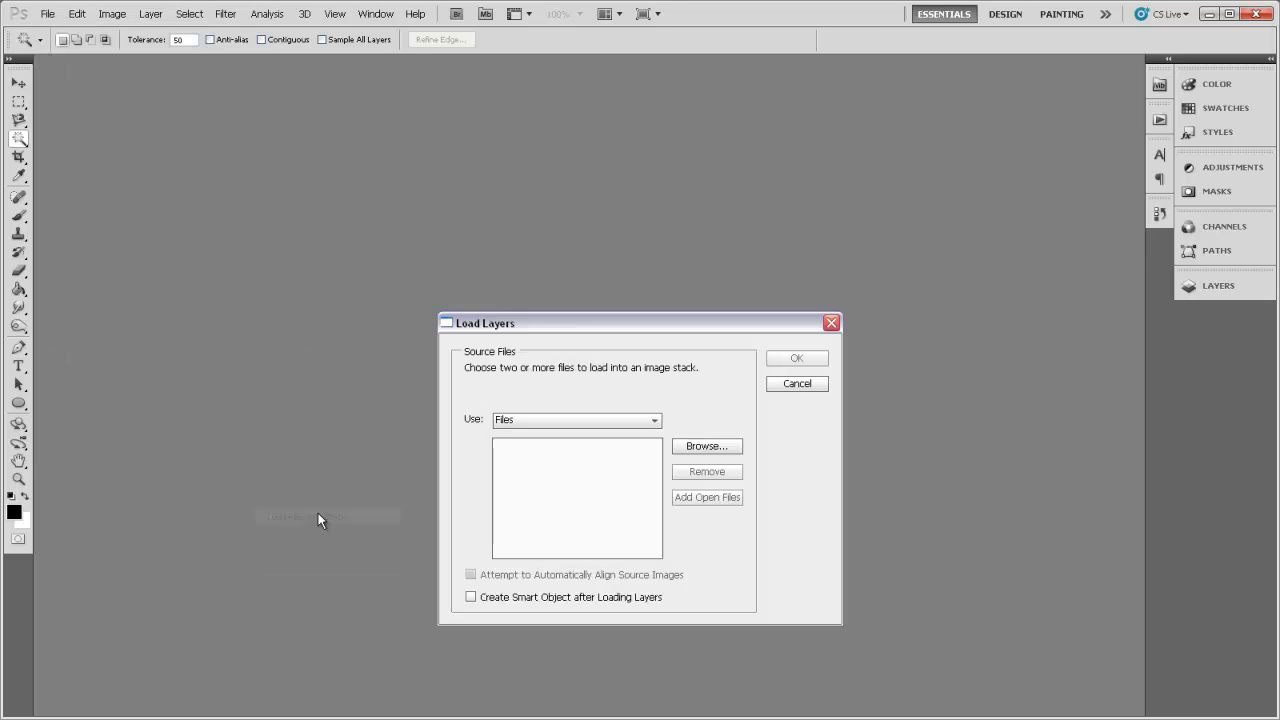
left_click(705, 447)
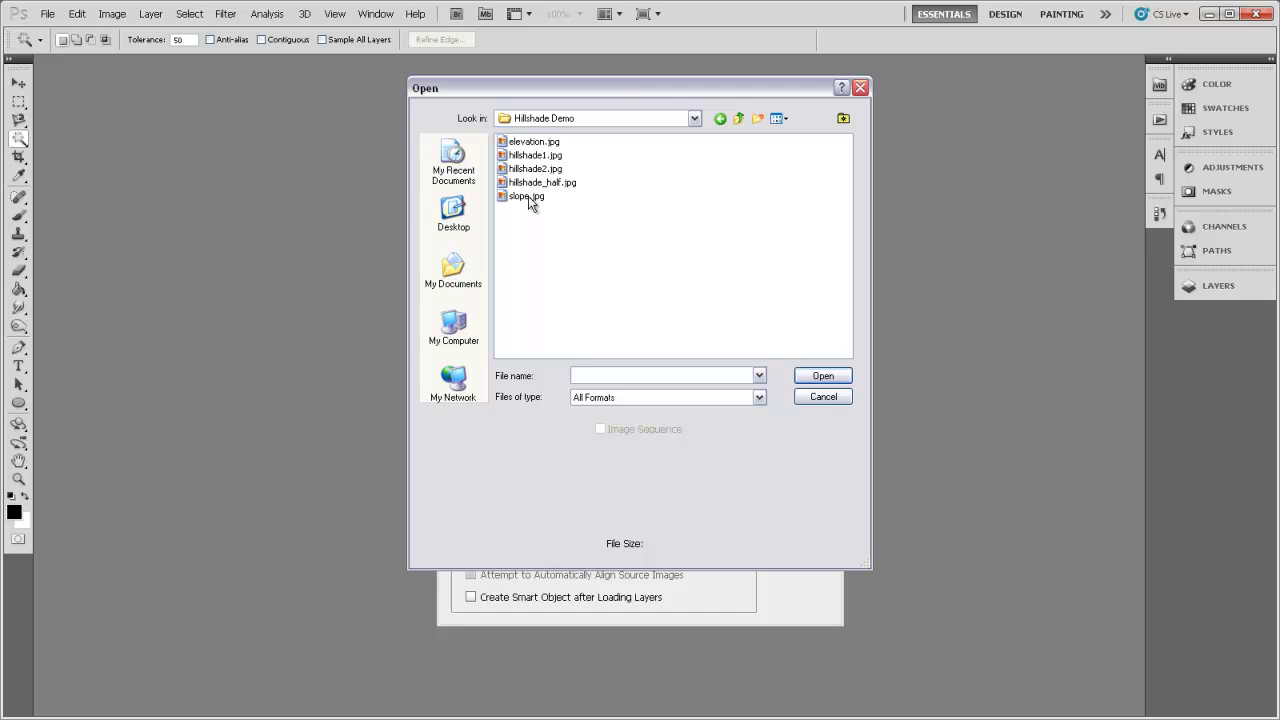
left_click(533, 144)
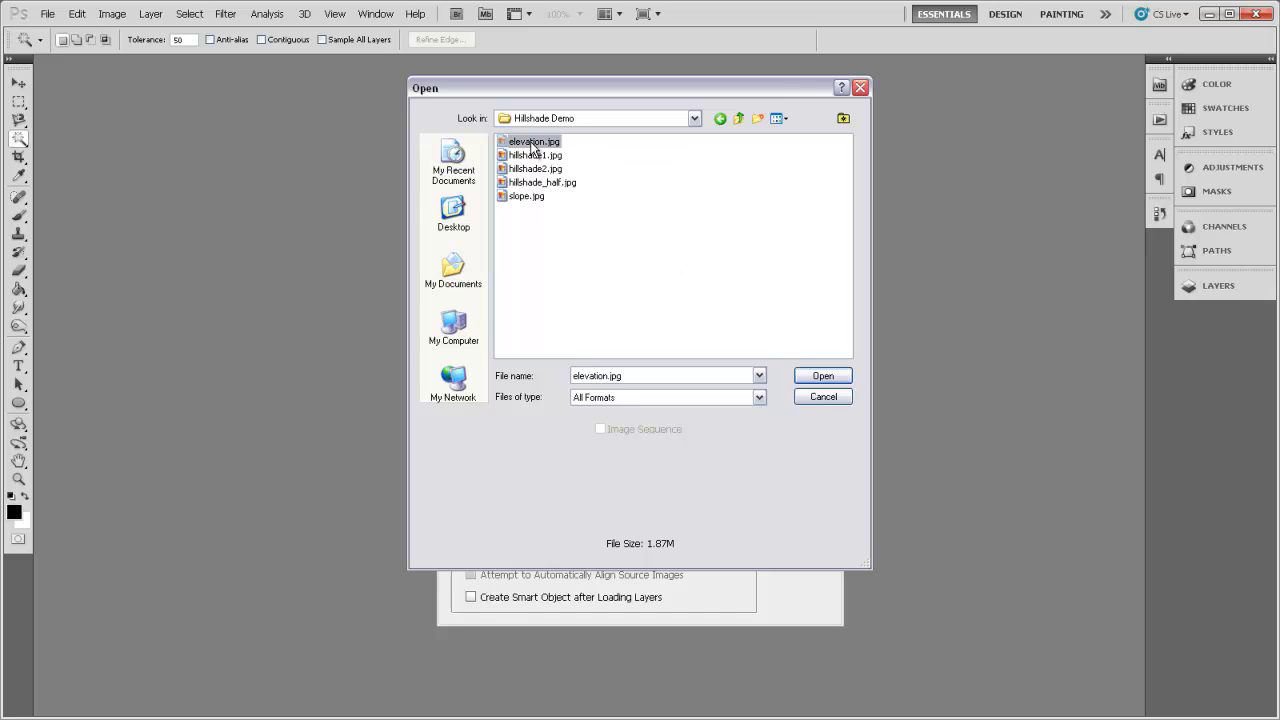
left_click(528, 197, "shift")
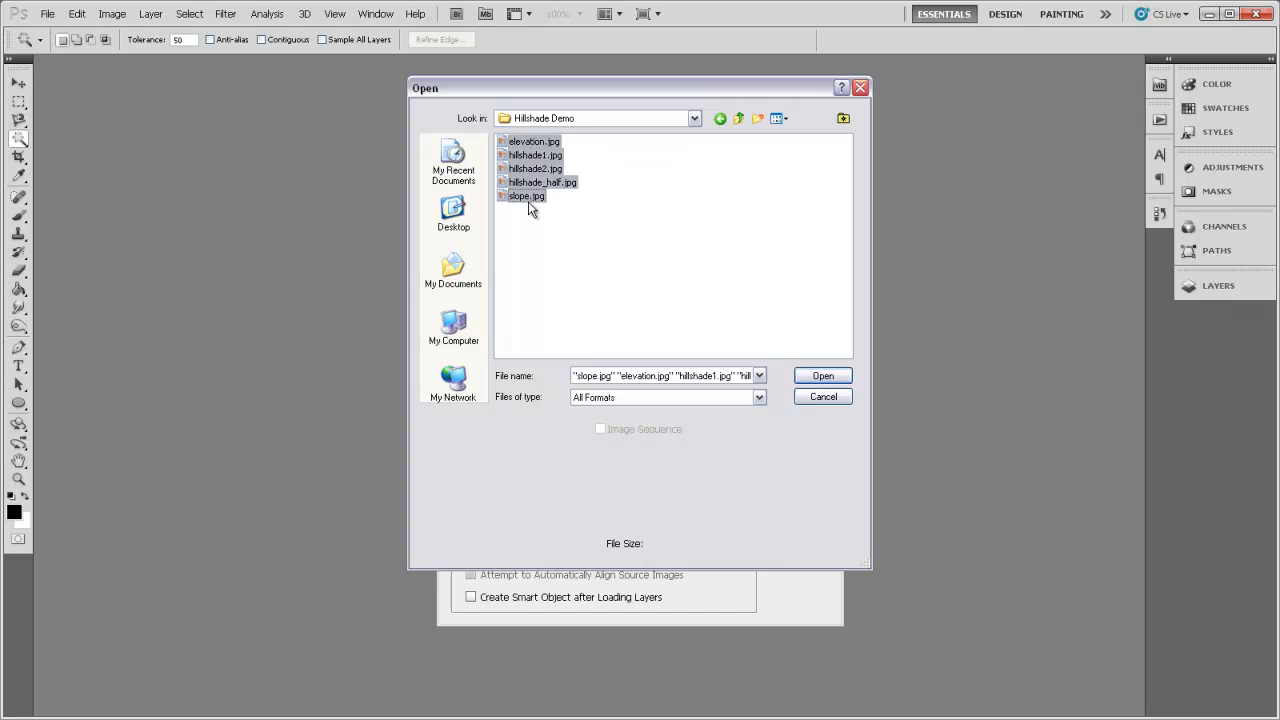
left_click(821, 376)
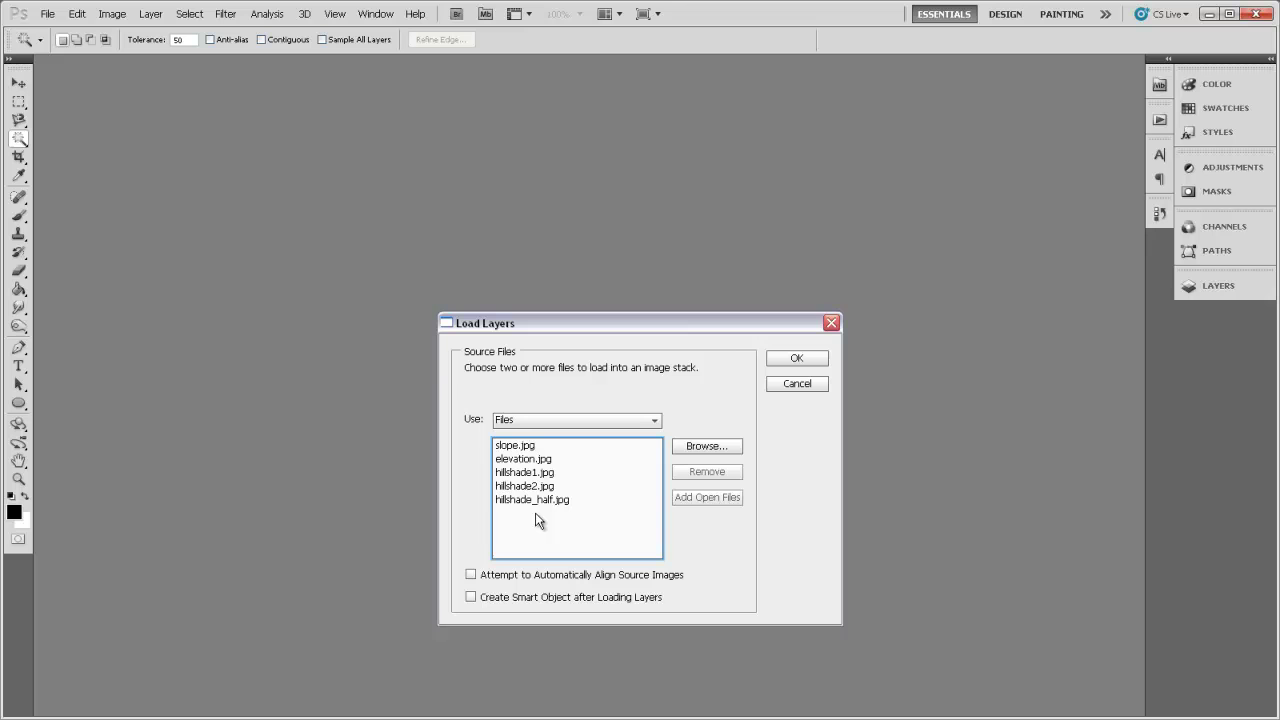
left_click(814, 359)
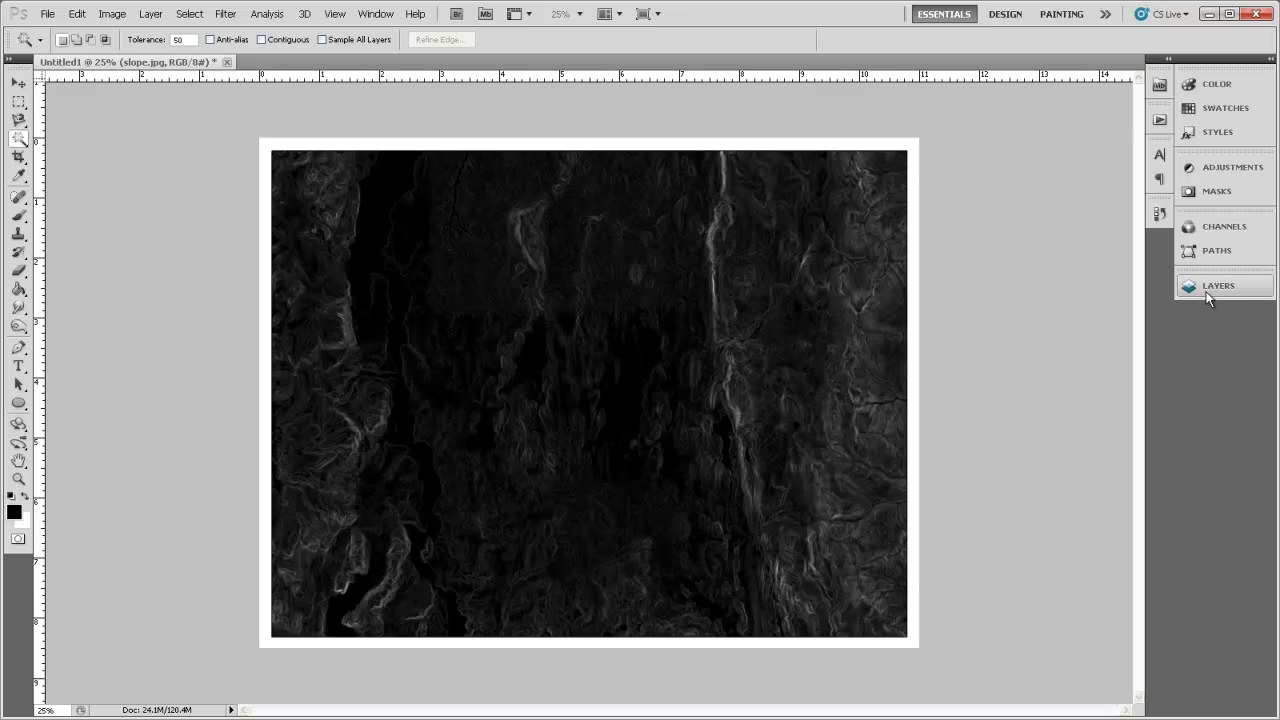
Step: In the Layers panel, put hillshade_half.jpg on top, with hillshade1.jpg and hillshade2.jpg directly beneath
left_click(1210, 290)
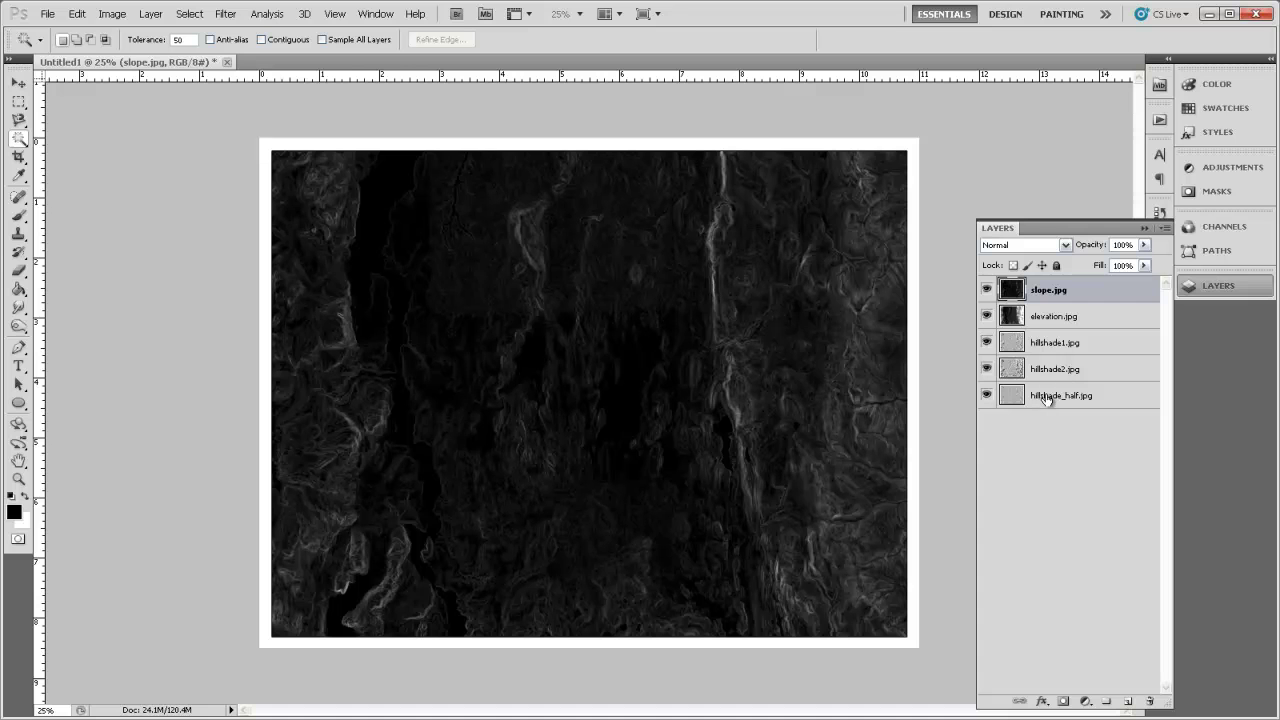
left_click_drag(1046, 398, 1080, 288)
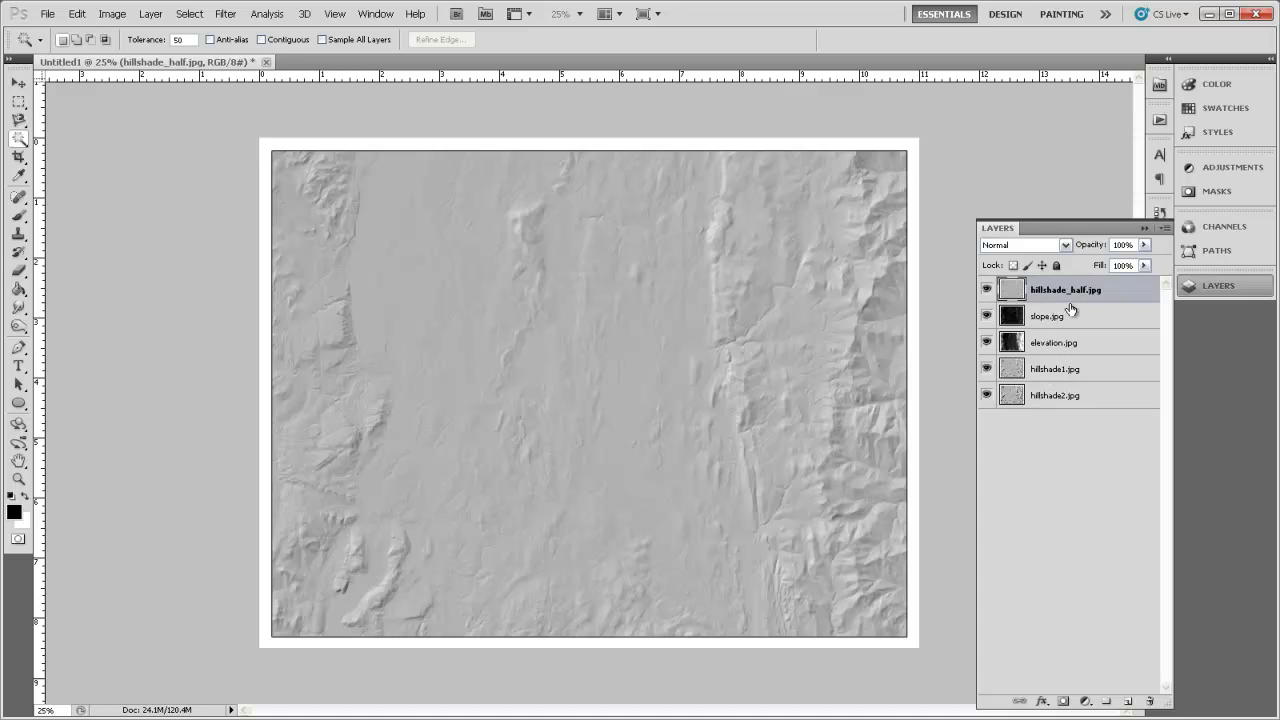
left_click_drag(1057, 367, 1066, 306)
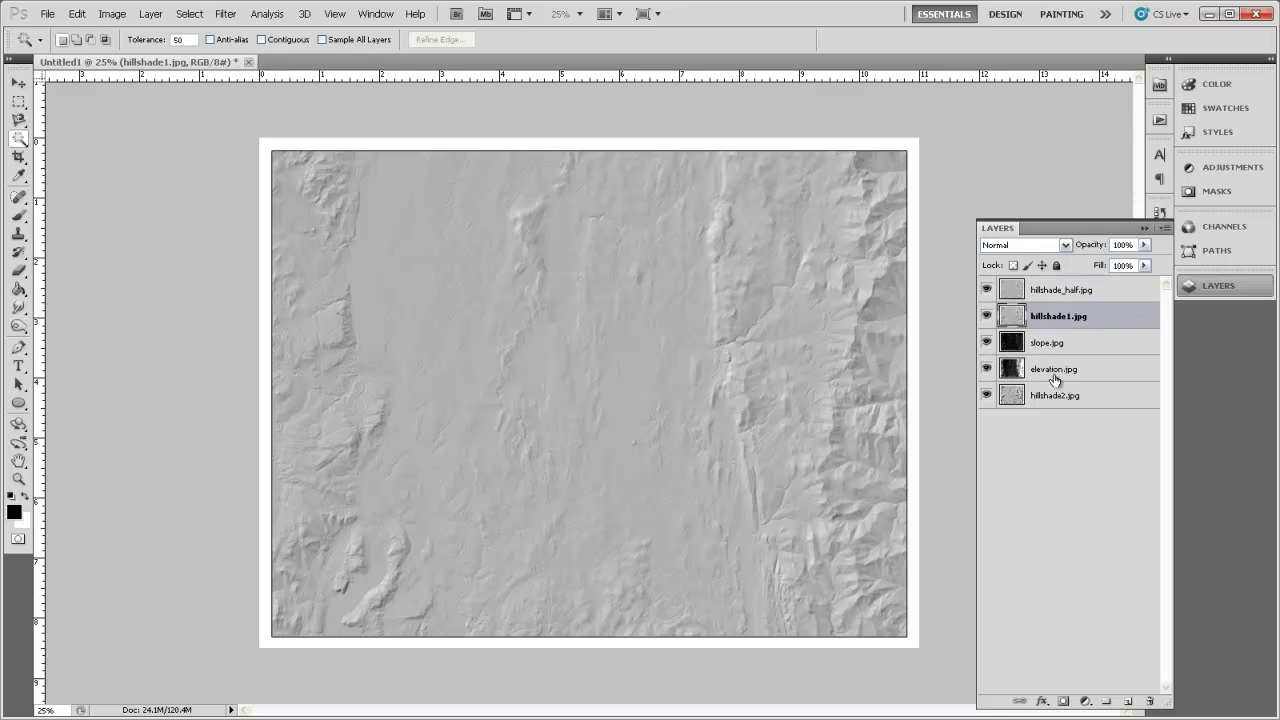
left_click_drag(1058, 373, 1066, 328)
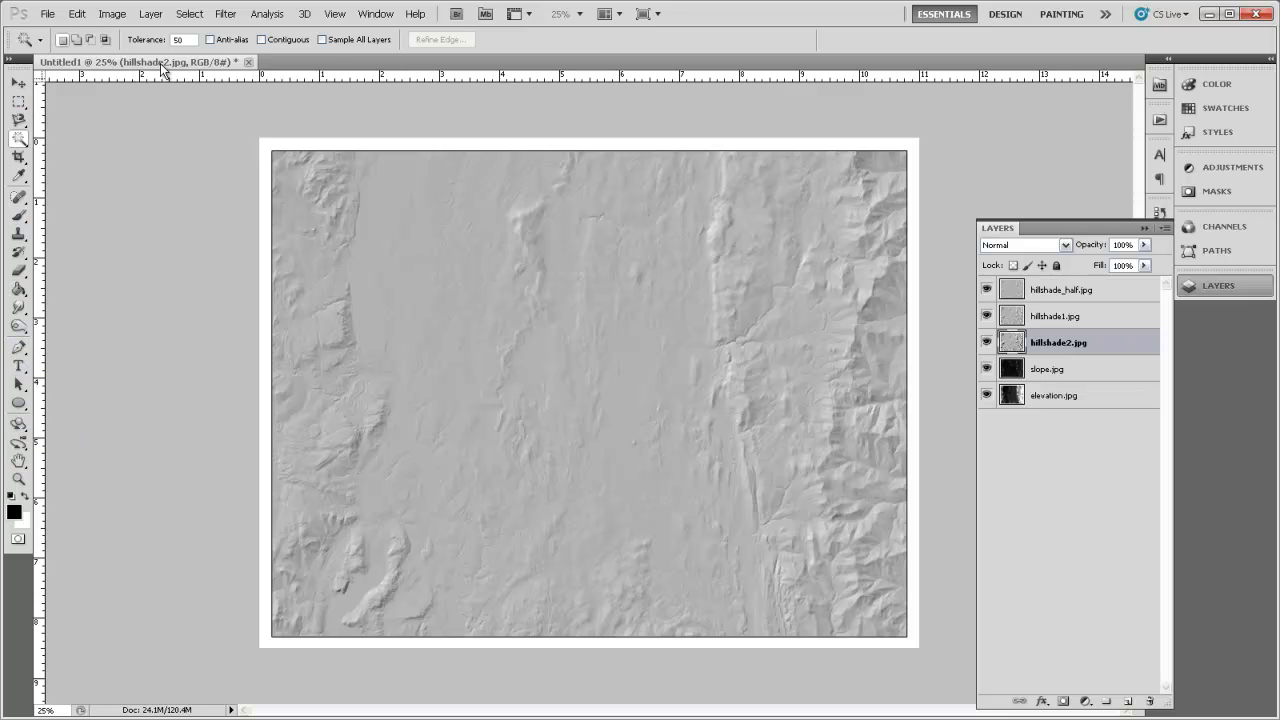
mouse_move(161, 66)
left_mouse_down()
mouse_move(201, 104)
mouse_move(171, 61)
left_mouse_up()
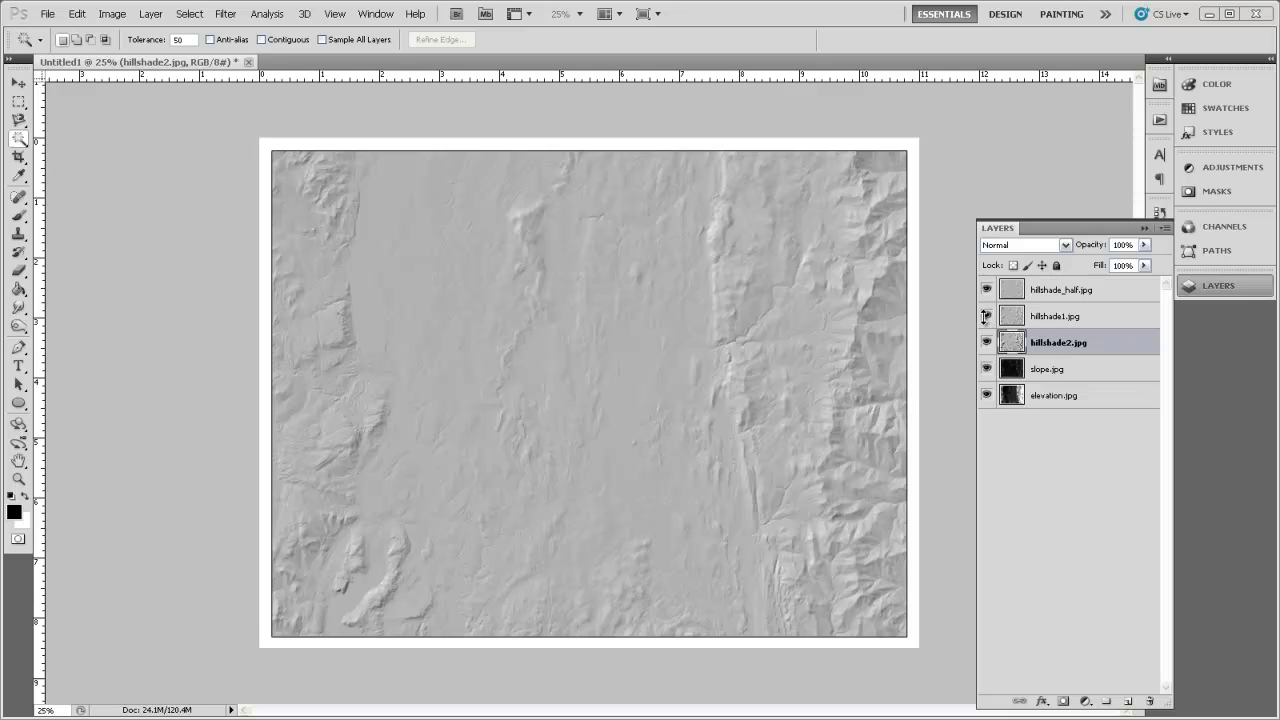
Step: Toggle the hillshade1 and hillshade_half layers on and off to compare, ending with hillshade_half.jpg shown
left_click(987, 290)
left_click(987, 316)
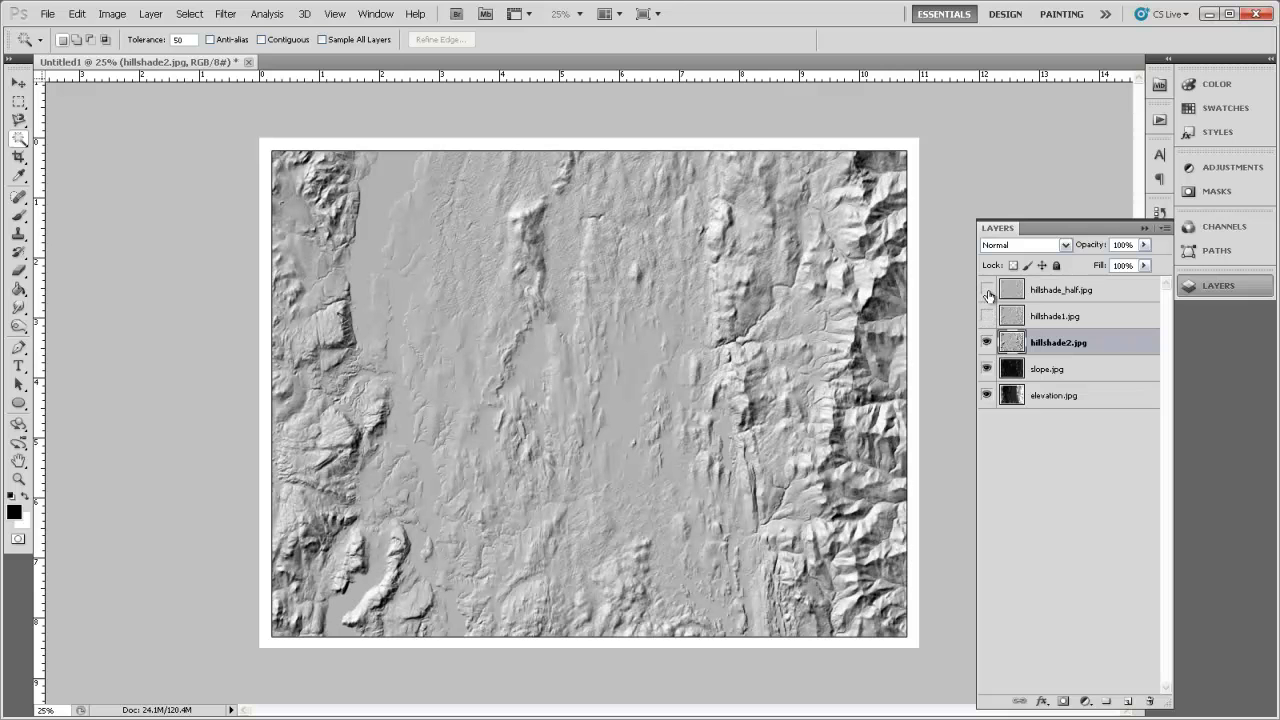
left_click(987, 316)
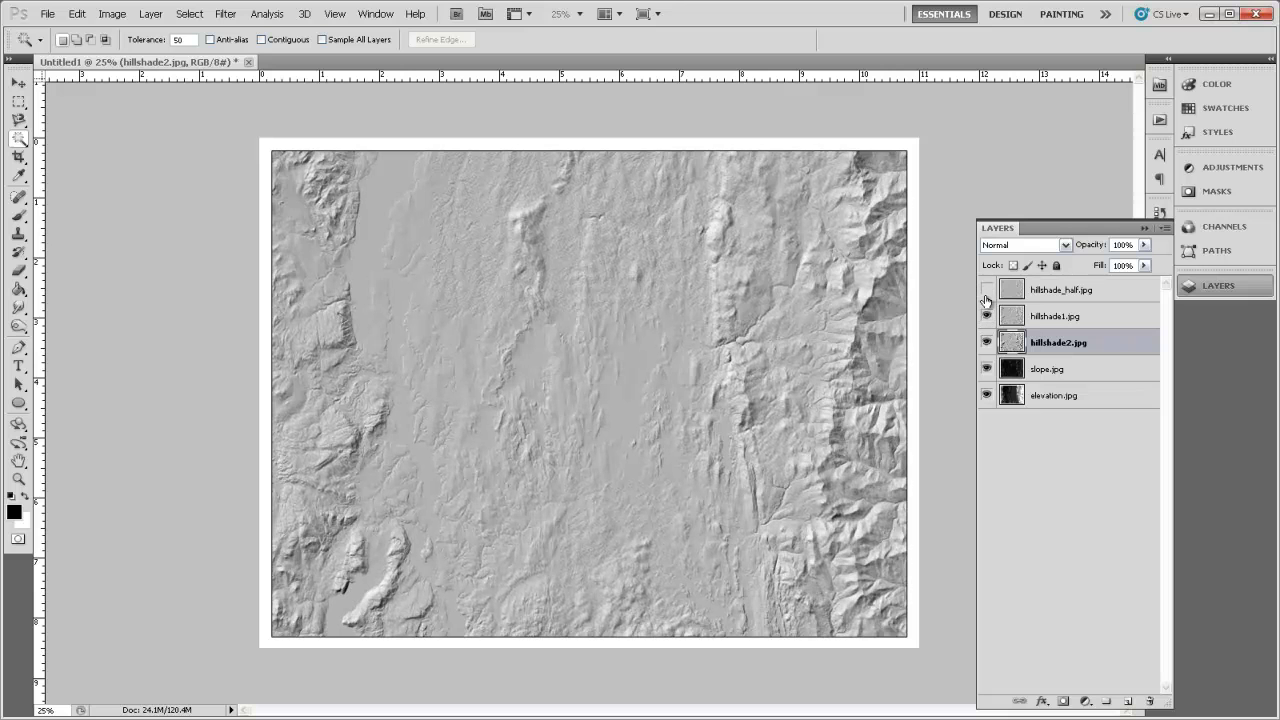
left_click(987, 290)
left_click(987, 290)
left_click(987, 316)
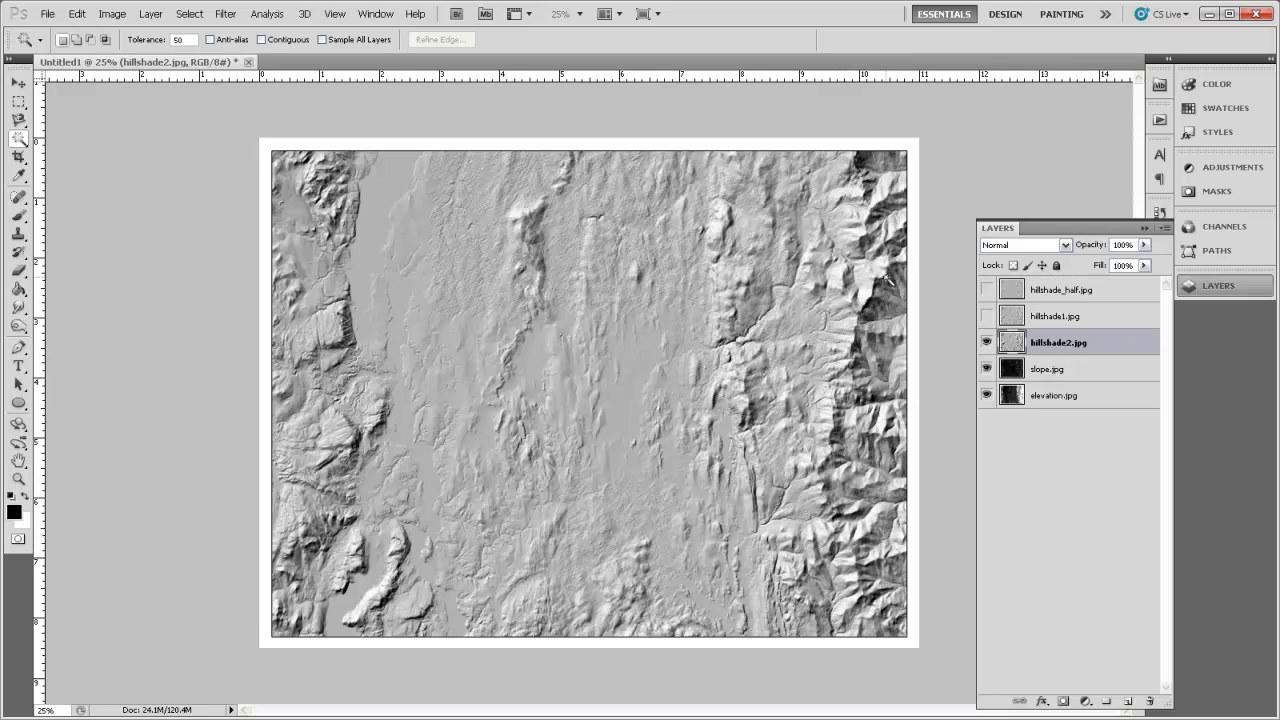
left_click(986, 290)
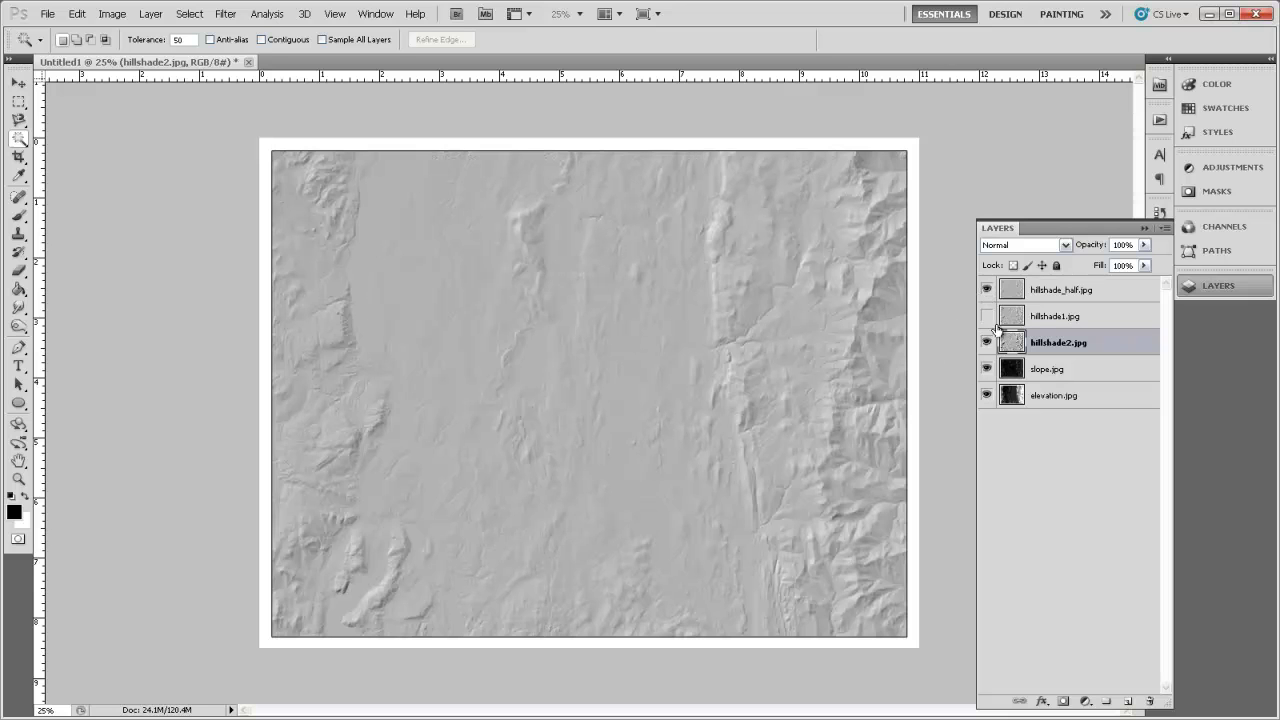
left_click(987, 290)
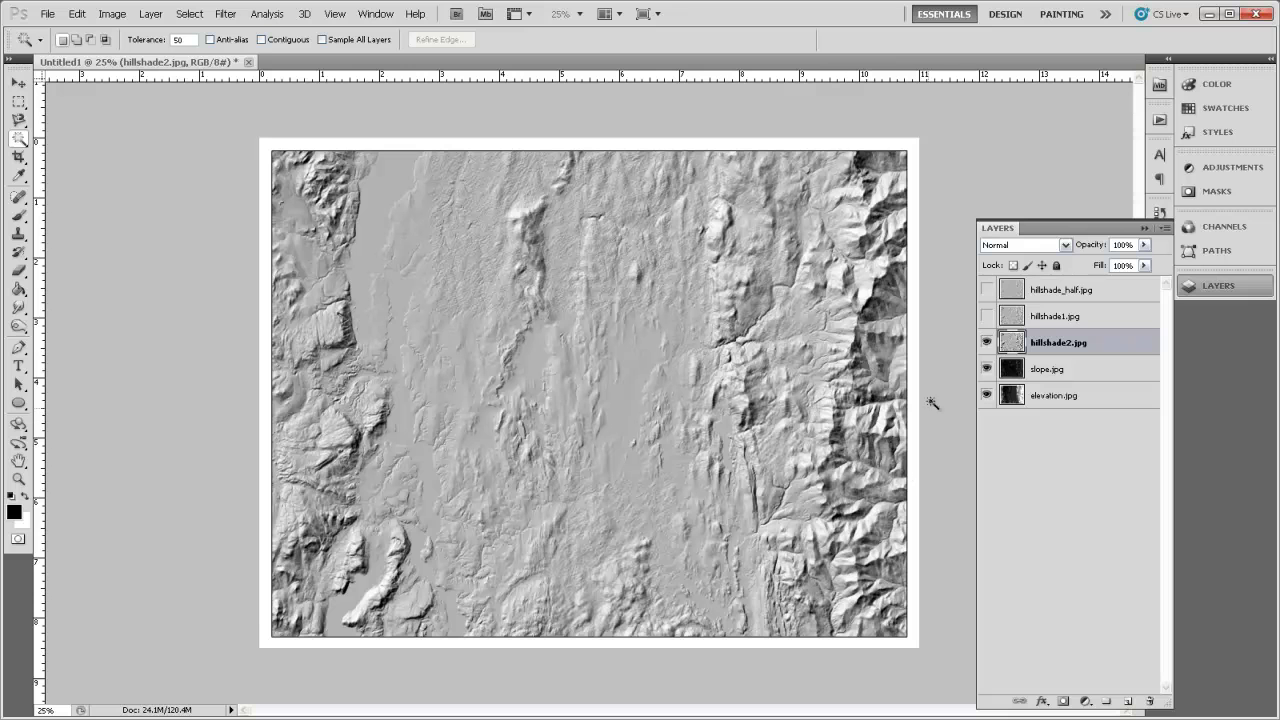
left_click(986, 290)
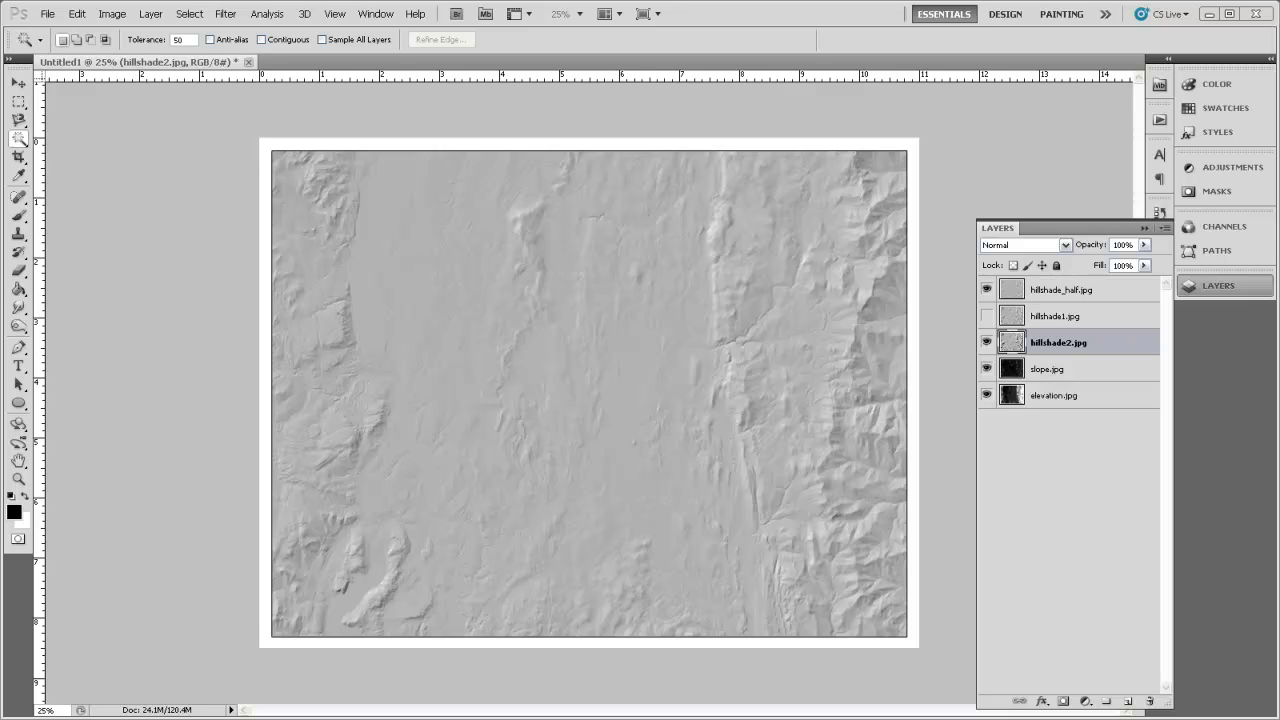
Step: Turn off hillshade2.jpg, hillshade_half.jpg and elevation.jpg so only slope.jpg stays visible
left_click(987, 342)
left_click(987, 289)
left_click(987, 395)
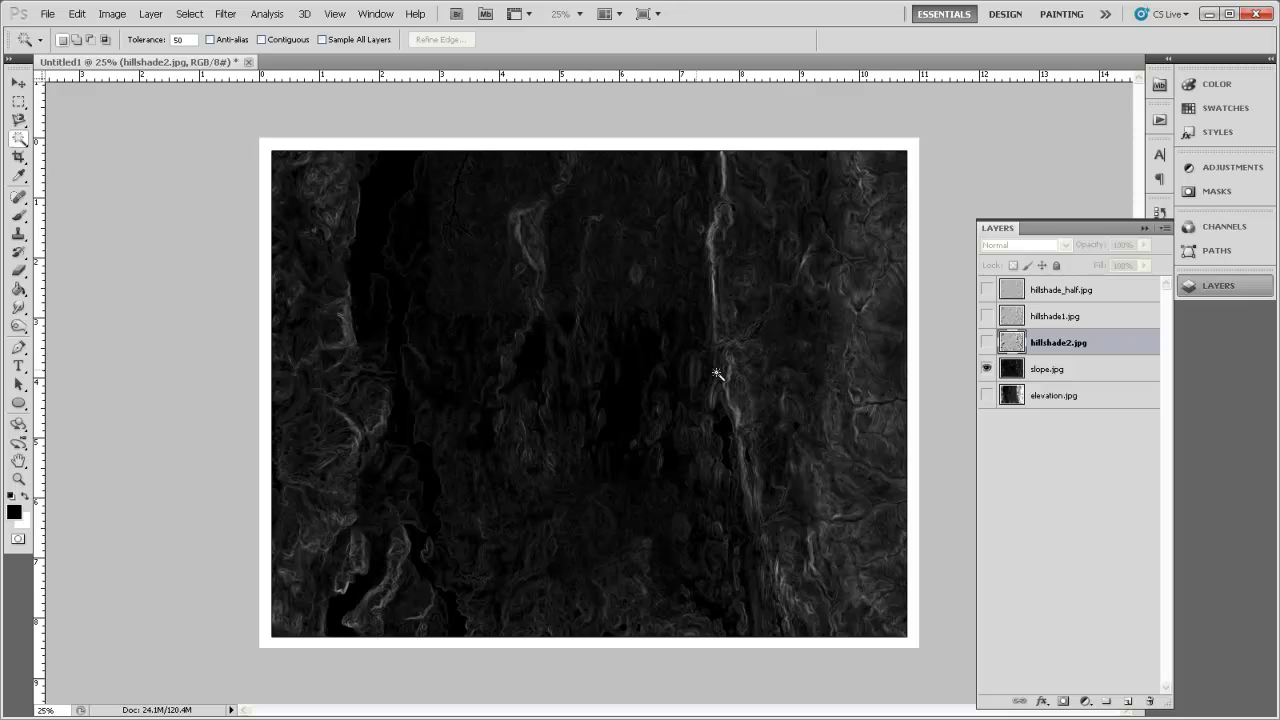
Step: Select slope.jpg and apply a Gaussian Blur with a radius of about 34.5 pixels
left_click(1050, 372)
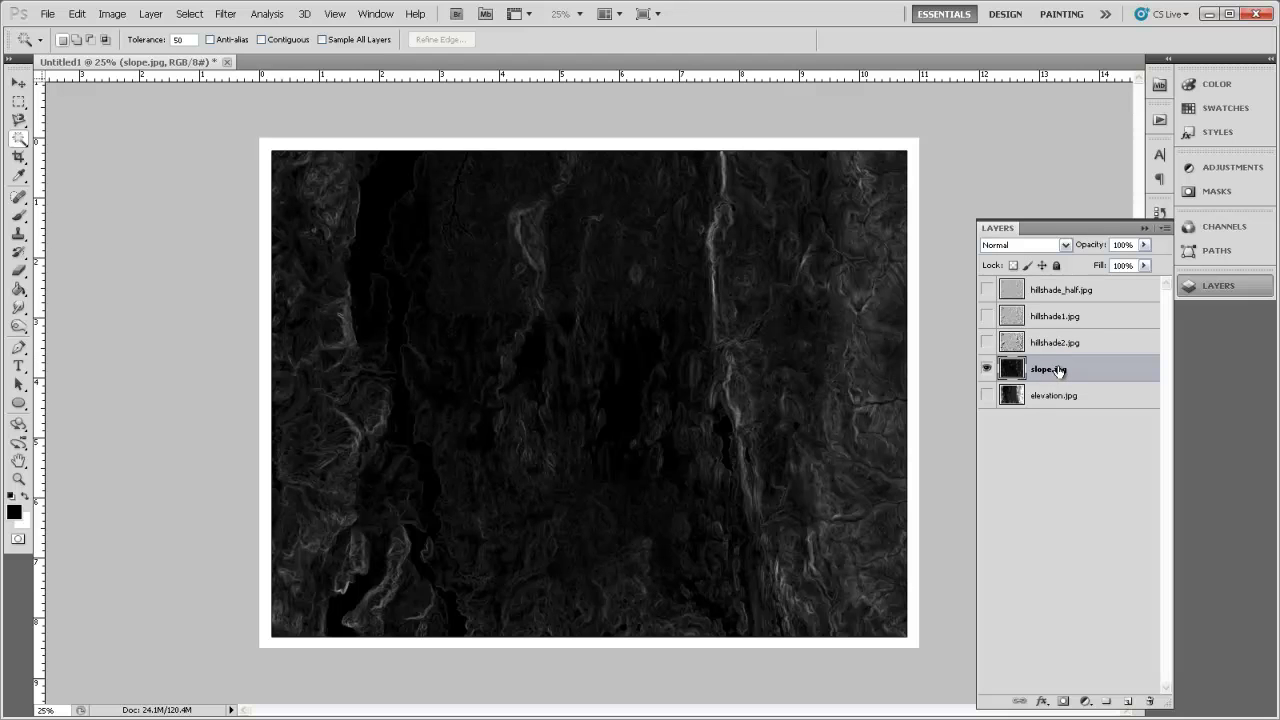
left_click(226, 16)
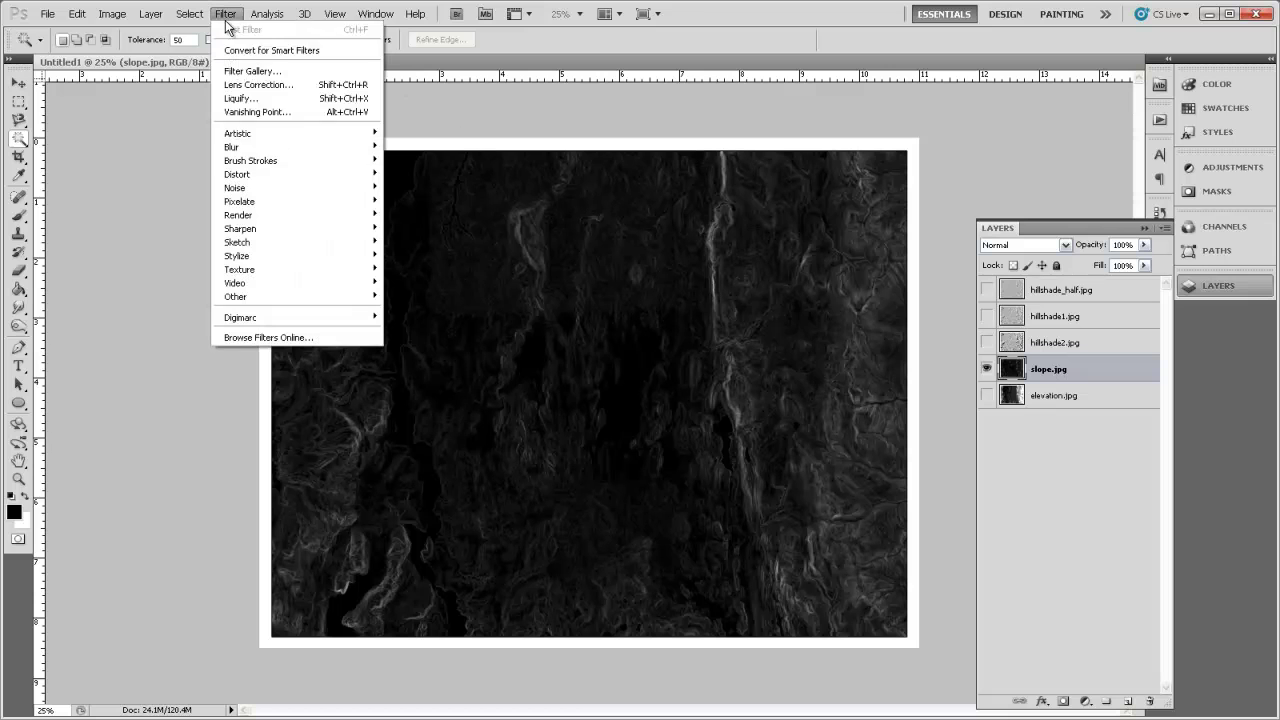
mouse_move(240, 148)
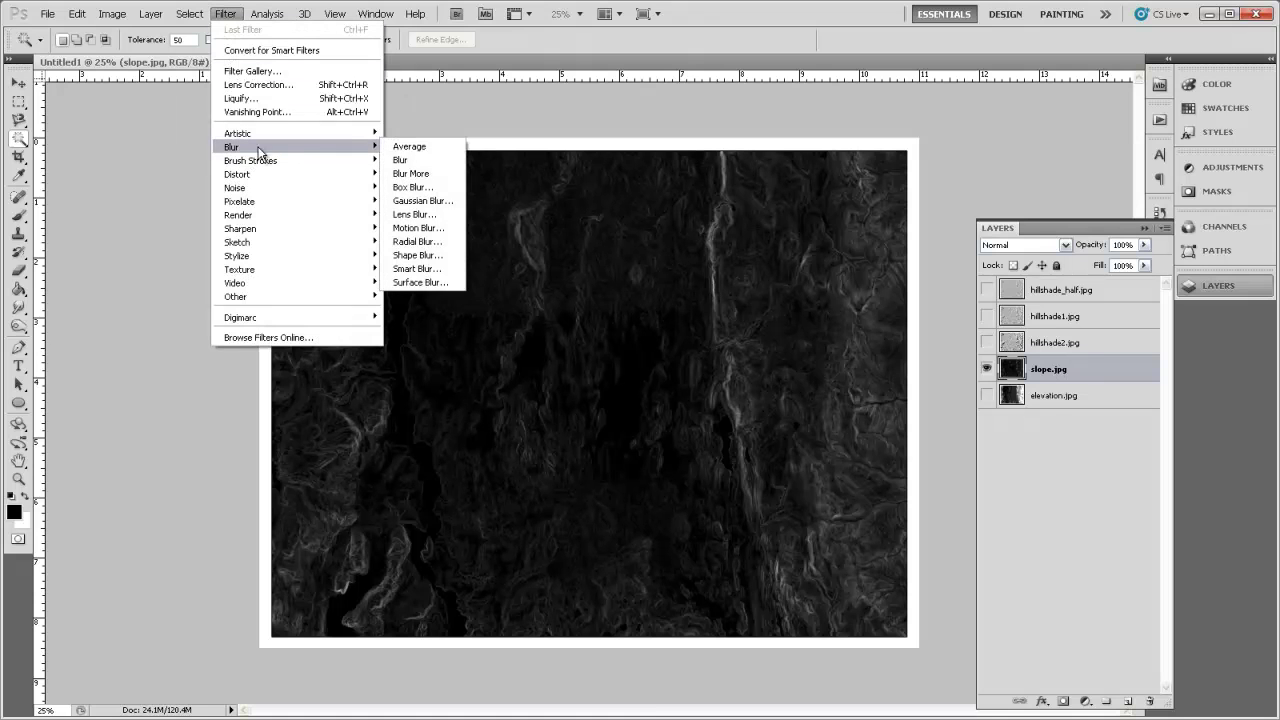
left_click(424, 201)
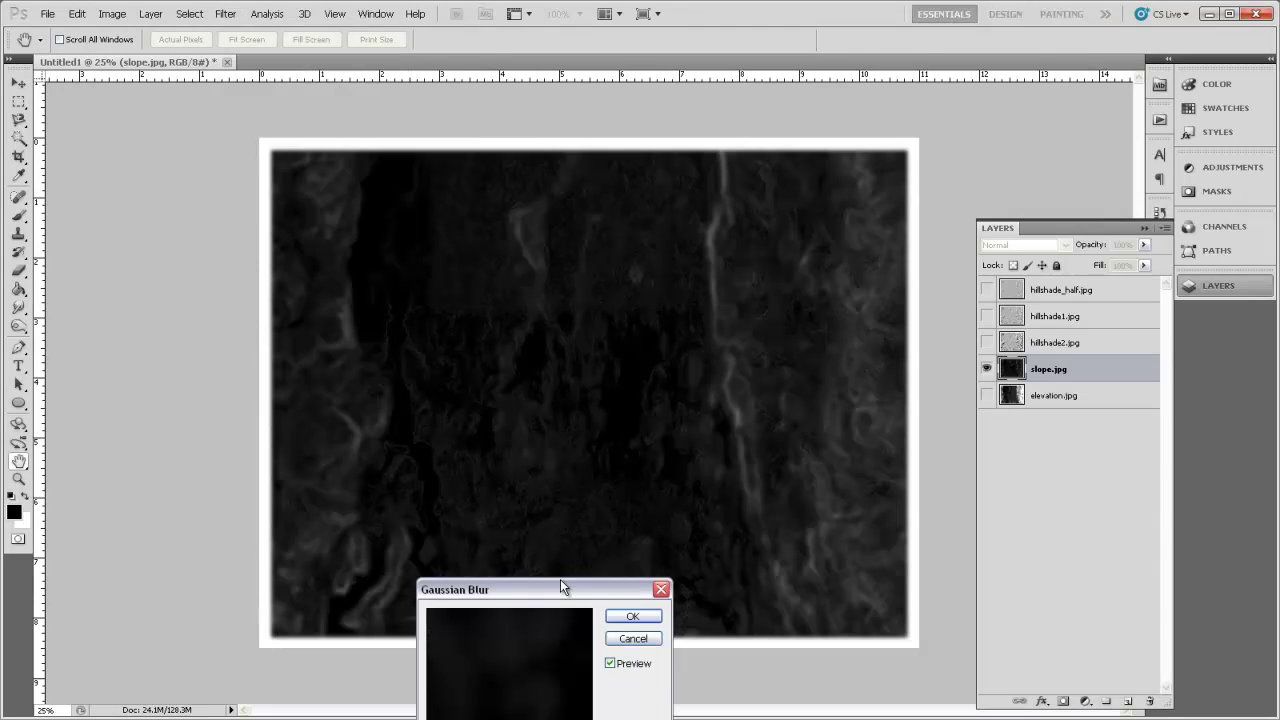
left_click_drag(560, 587, 718, 311)
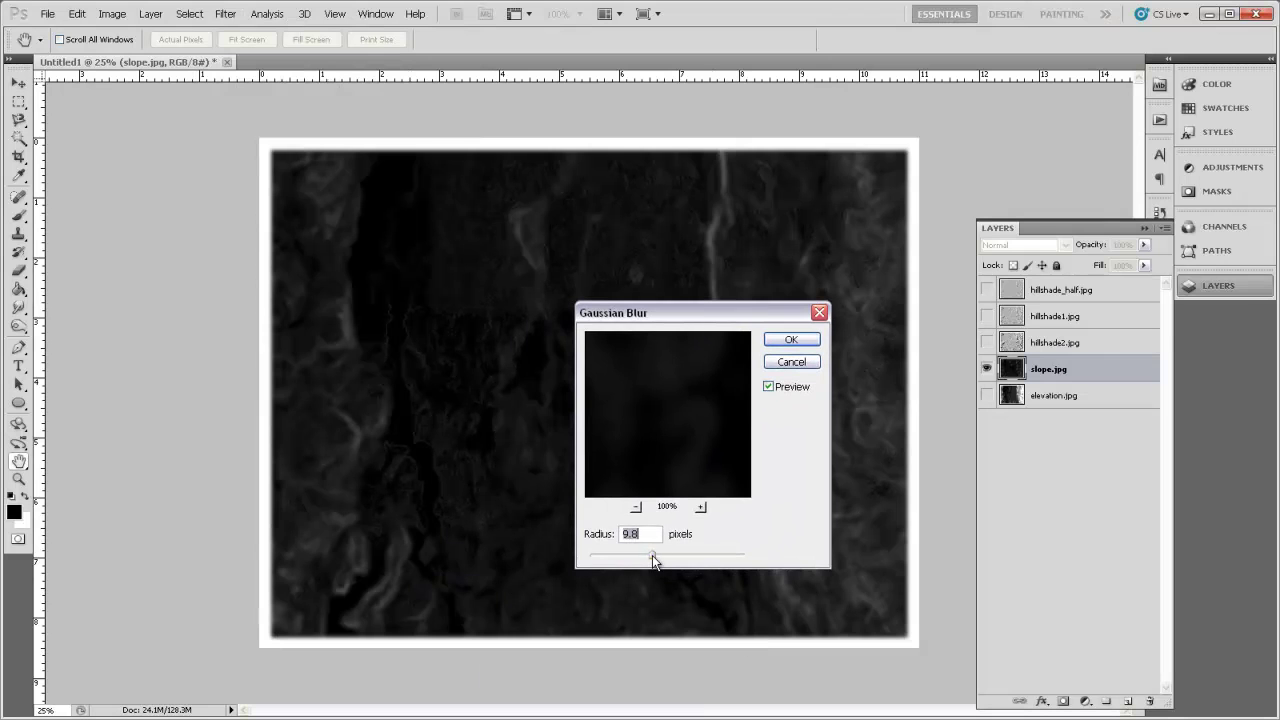
left_click_drag(652, 555, 674, 556)
left_click_drag(717, 316, 843, 267)
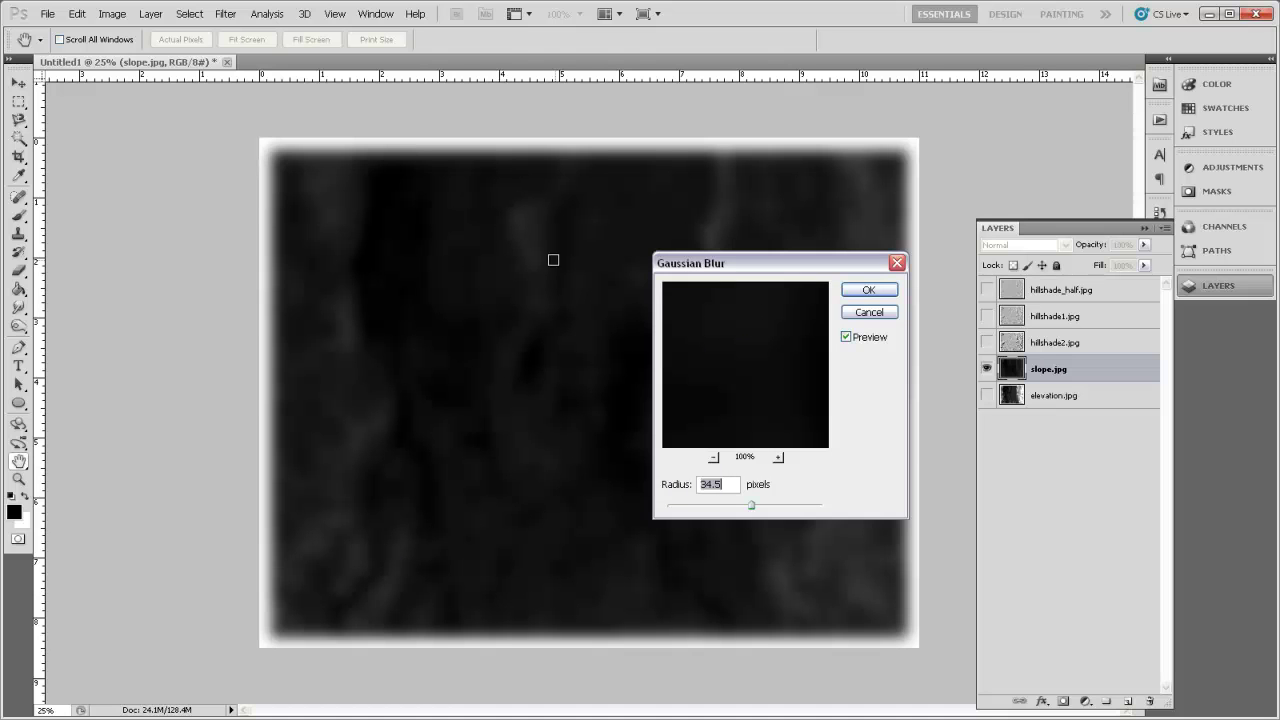
left_click_drag(731, 266, 608, 272)
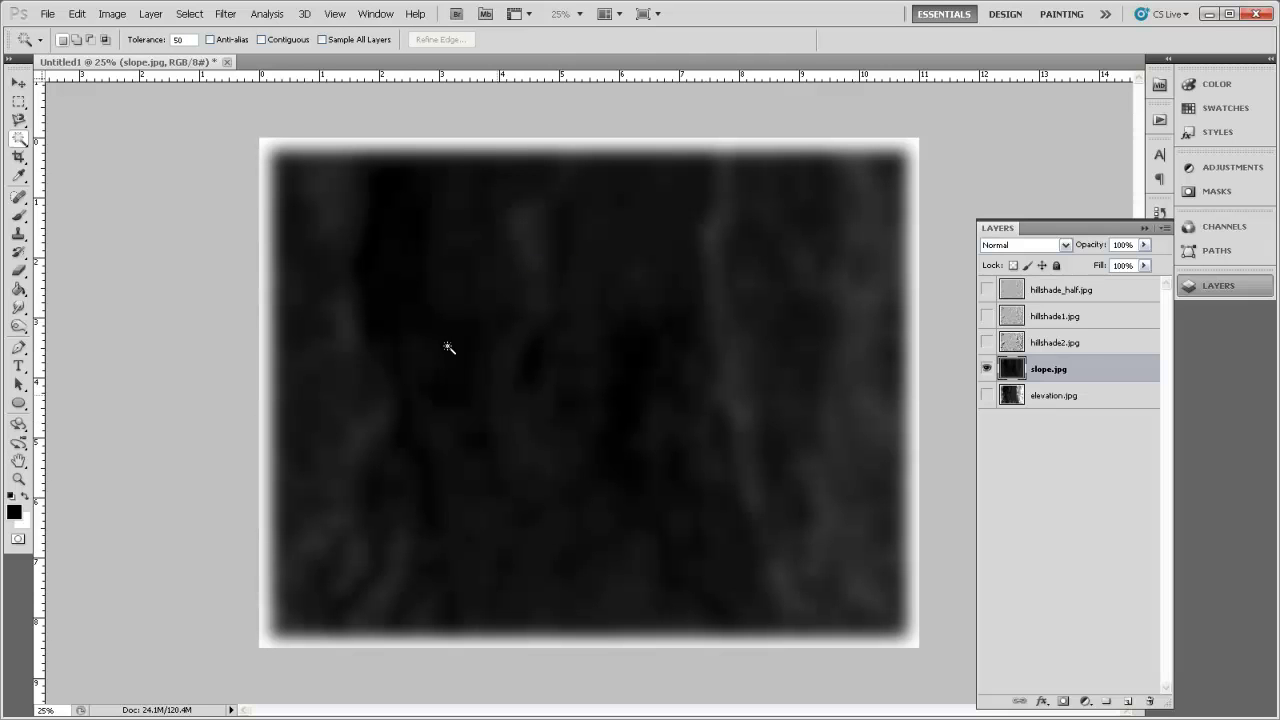
left_click(111, 14)
mouse_move(128, 51)
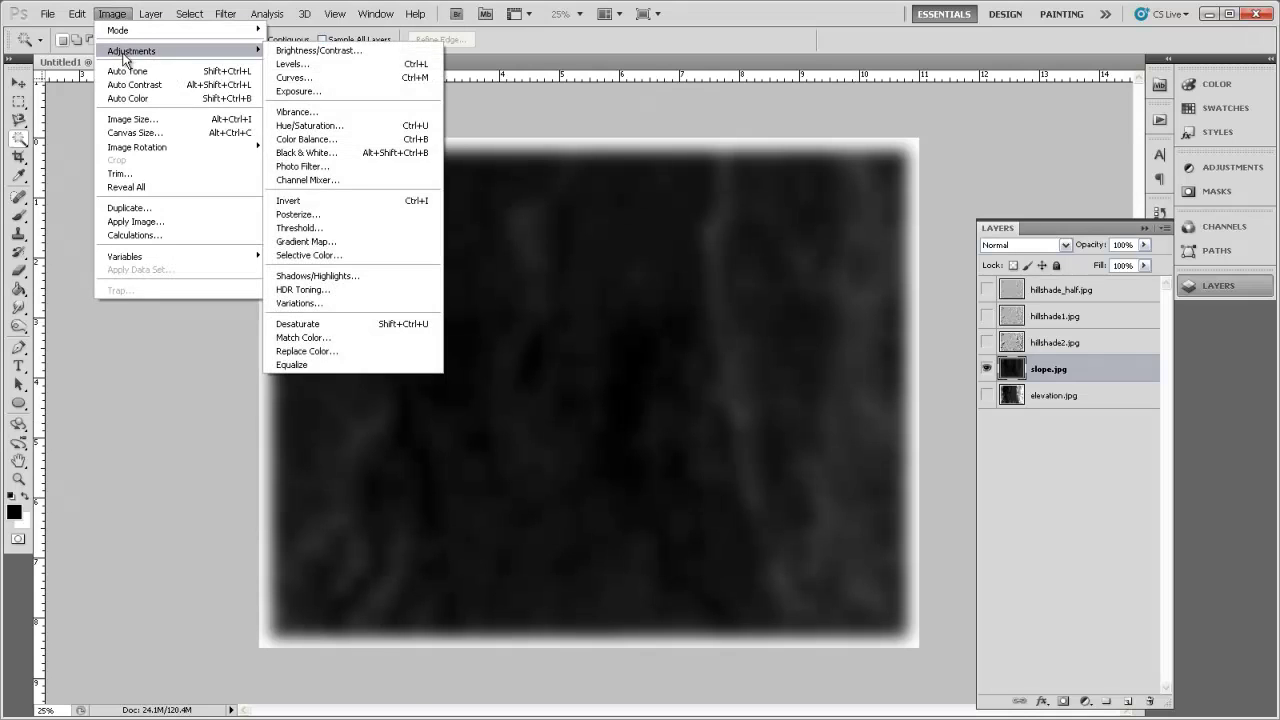
Step: Apply Brightness/Contrast to slope.jpg with Brightness 104 and Contrast -16
left_click(357, 57)
left_click_drag(572, 375, 547, 429)
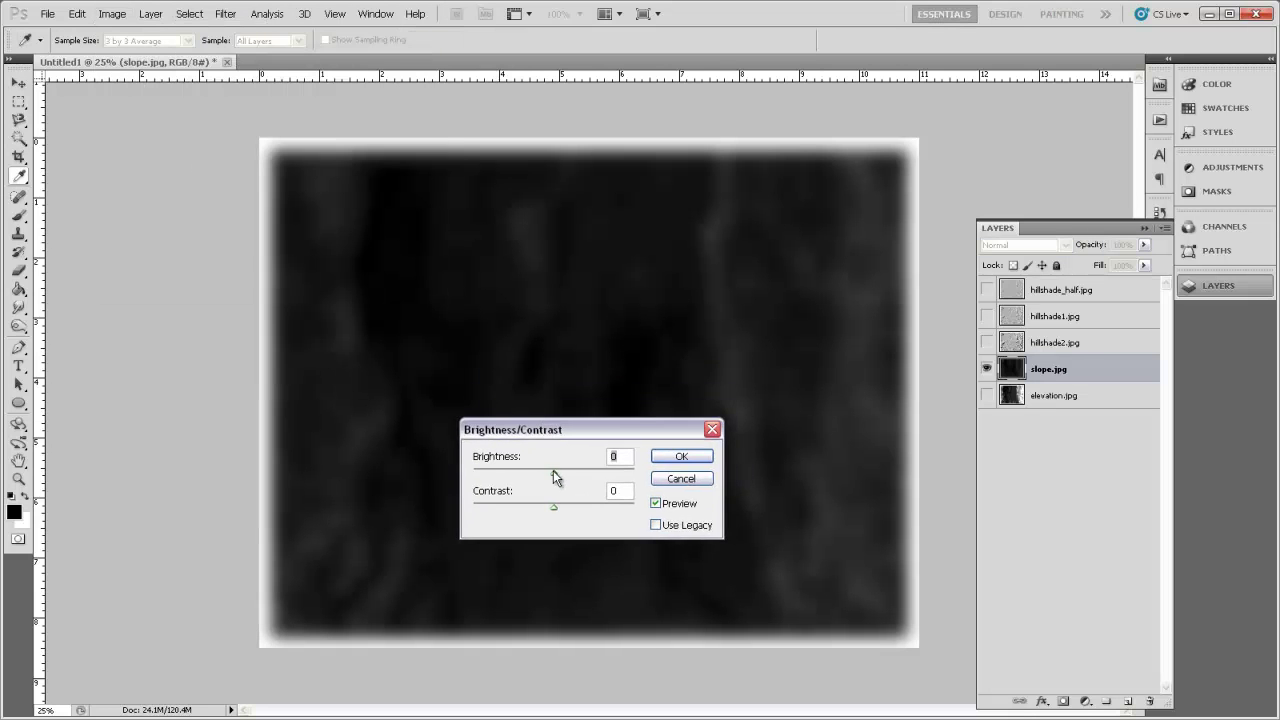
left_click_drag(556, 478, 605, 471)
left_click_drag(553, 507, 524, 512)
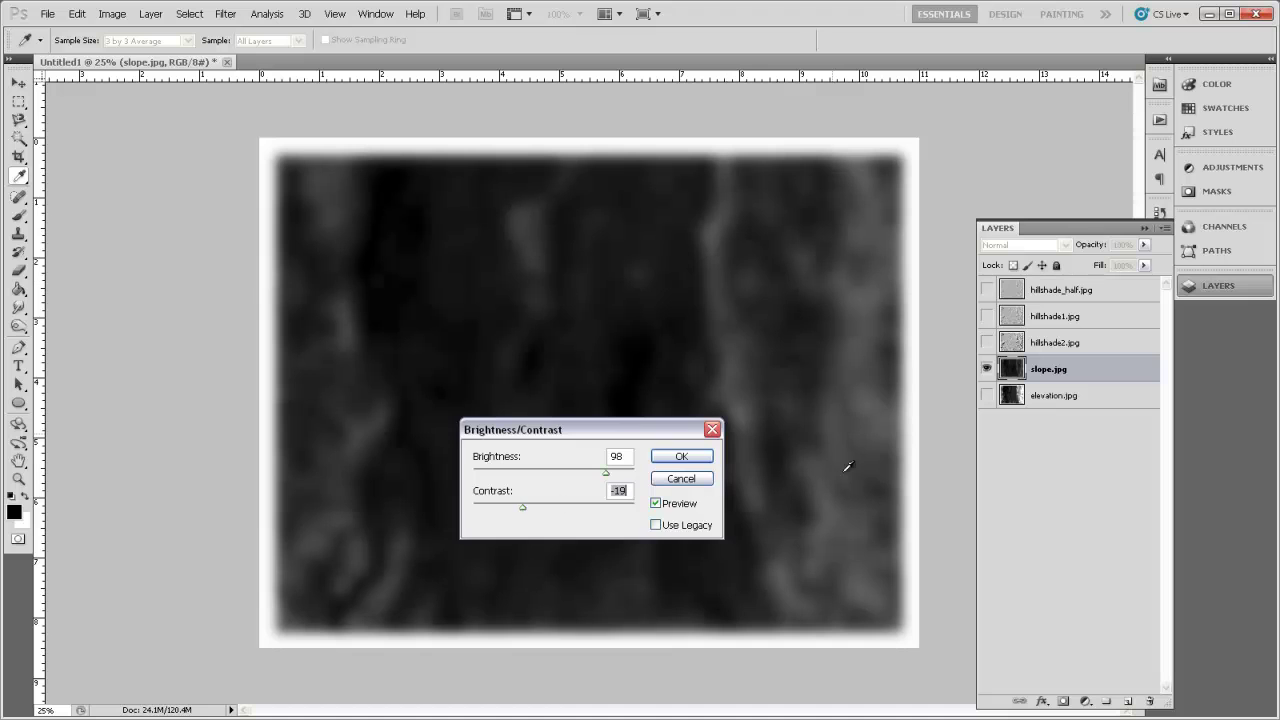
left_click_drag(529, 432, 720, 312)
mouse_move(706, 373)
left_mouse_down()
mouse_move(820, 371)
mouse_move(716, 378)
left_mouse_up()
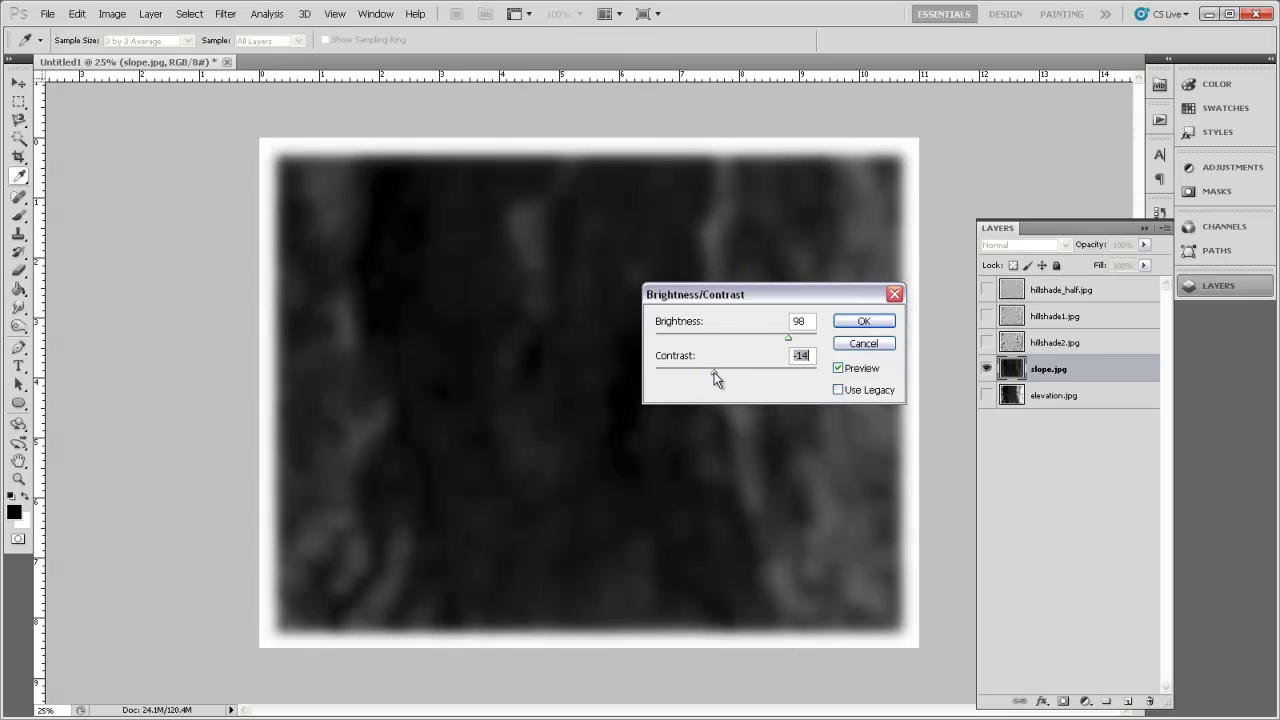
left_click_drag(731, 311, 538, 498)
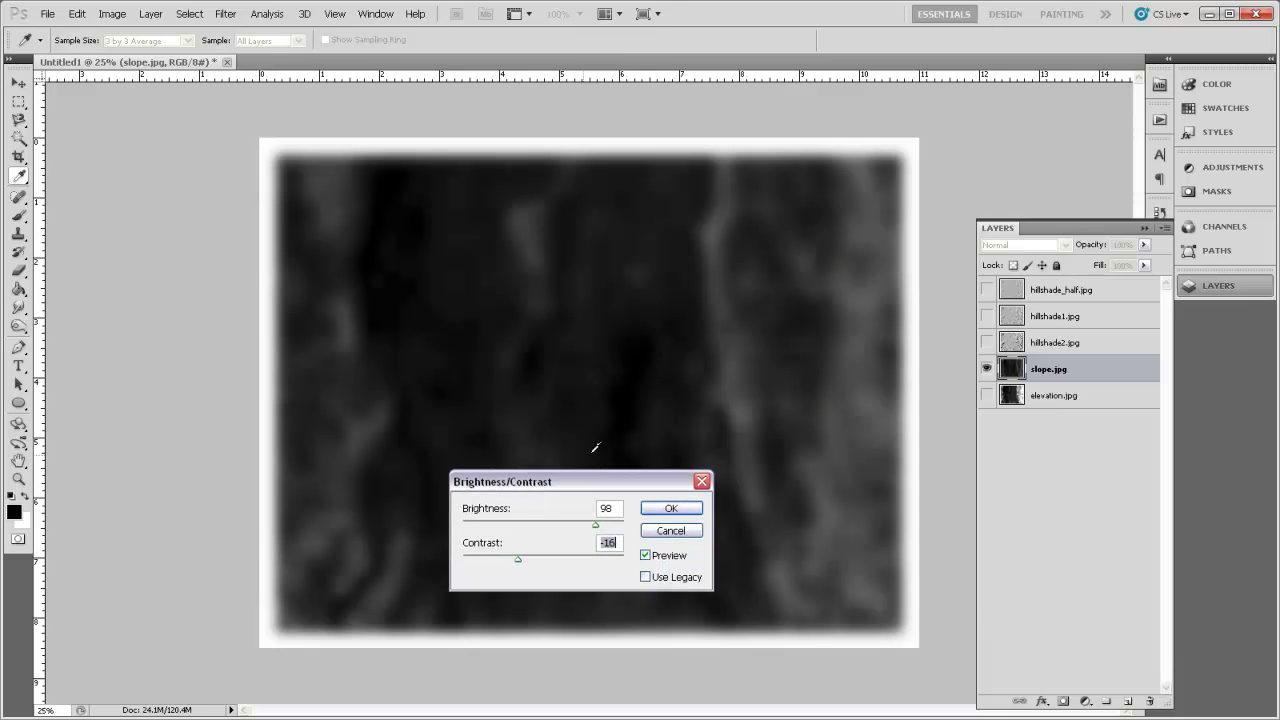
left_click(597, 527)
left_click_drag(597, 527, 600, 527)
left_click(676, 509)
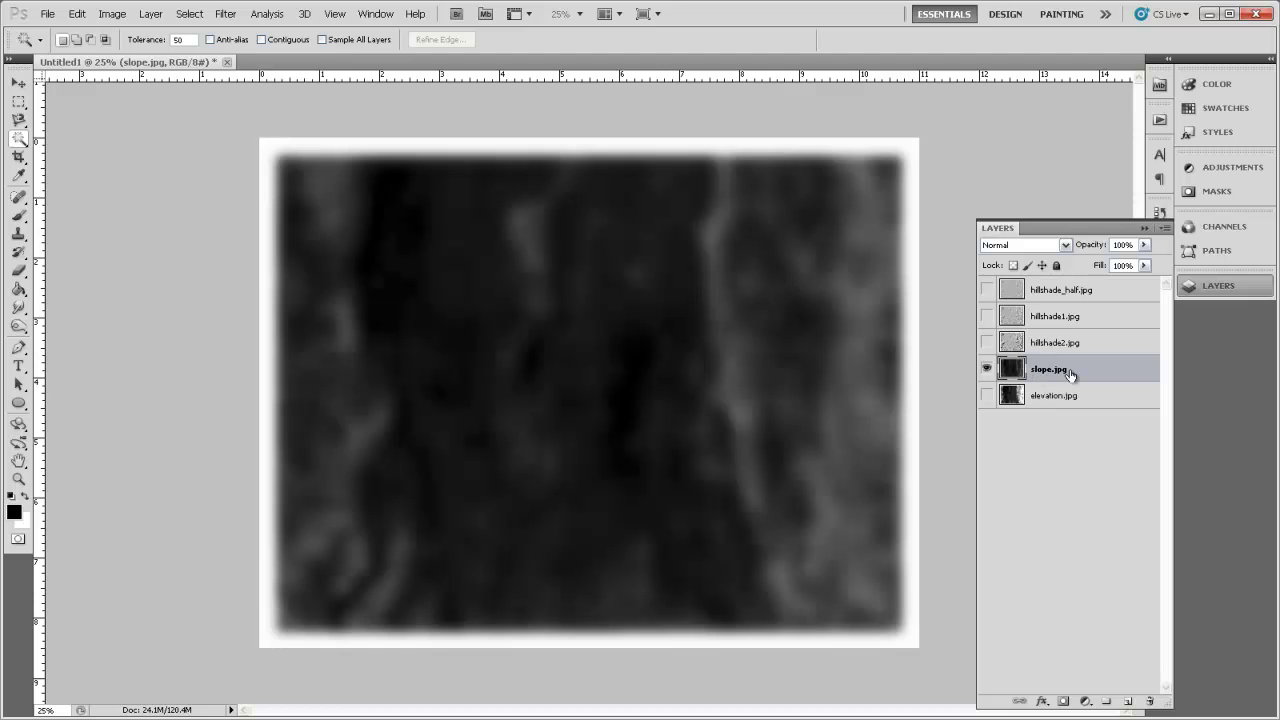
left_click(190, 14)
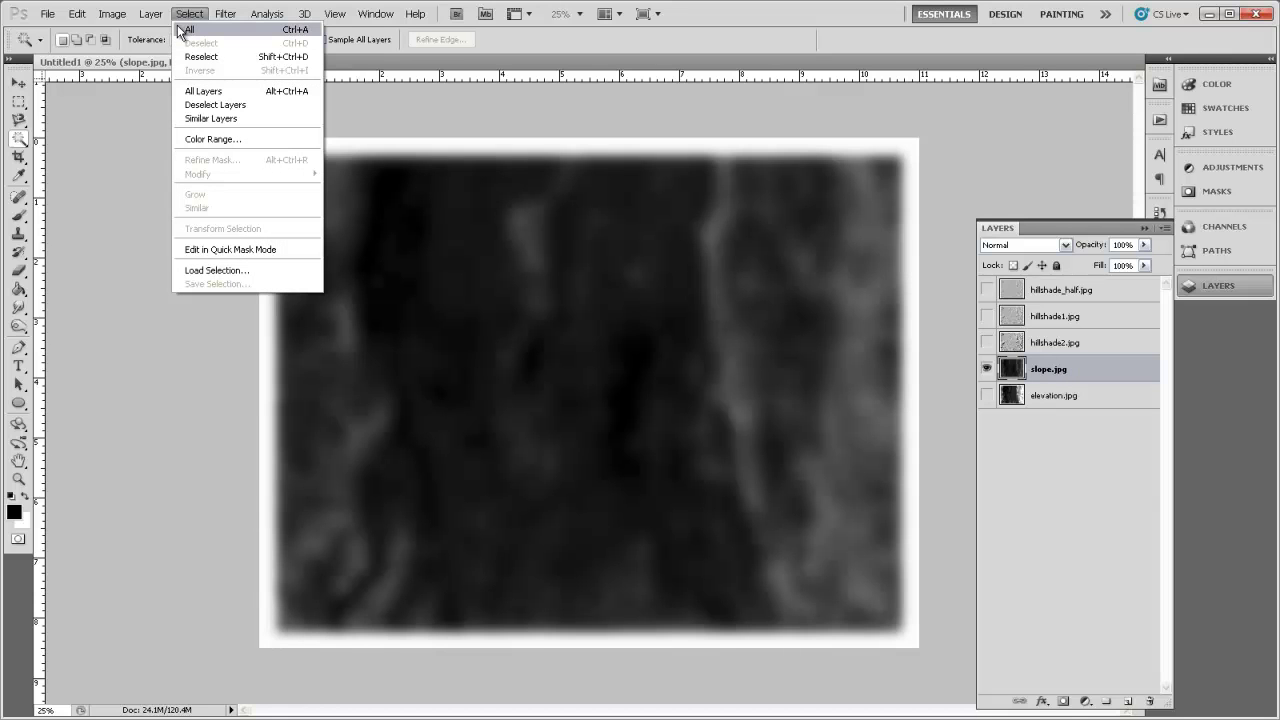
left_click(184, 30)
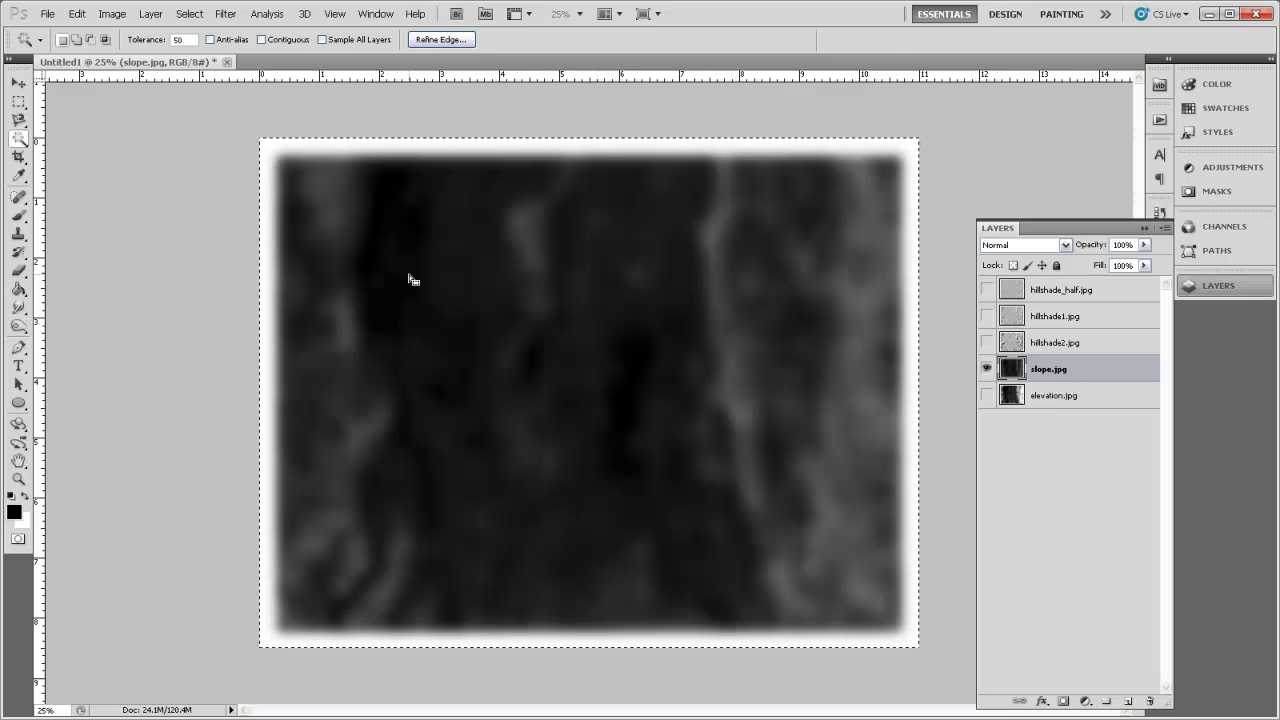
left_click(77, 14)
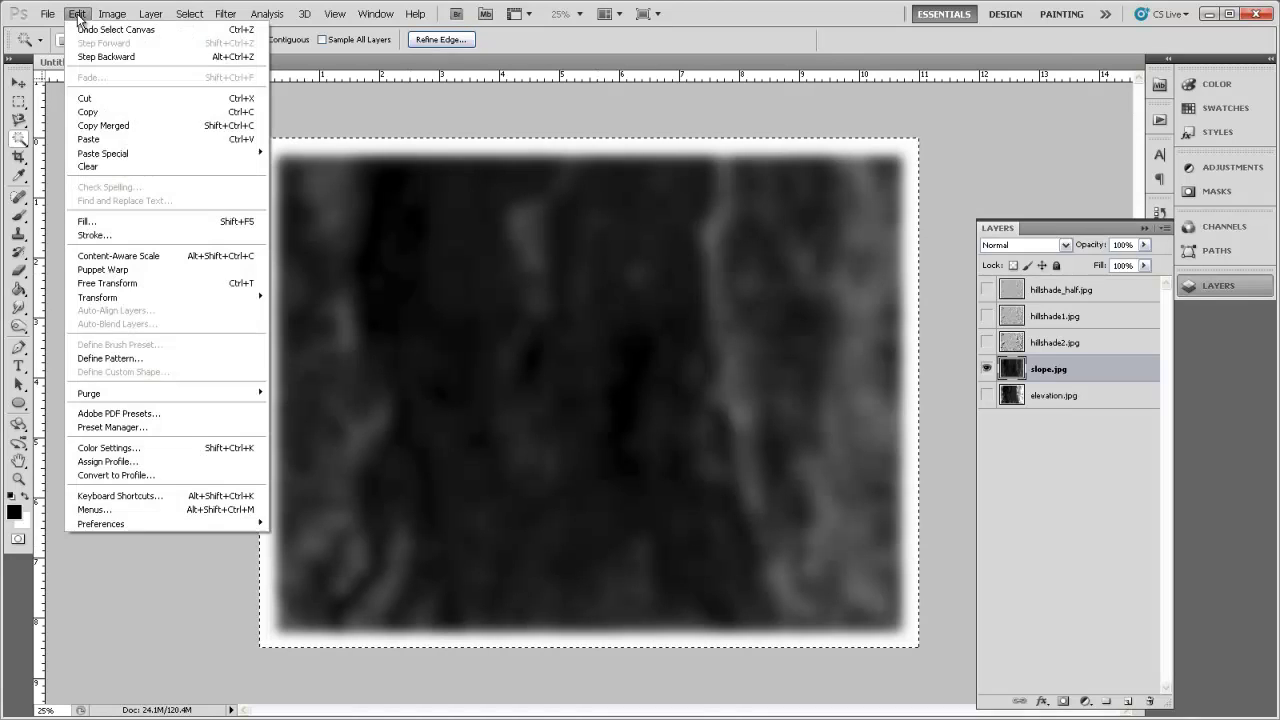
left_click(88, 112)
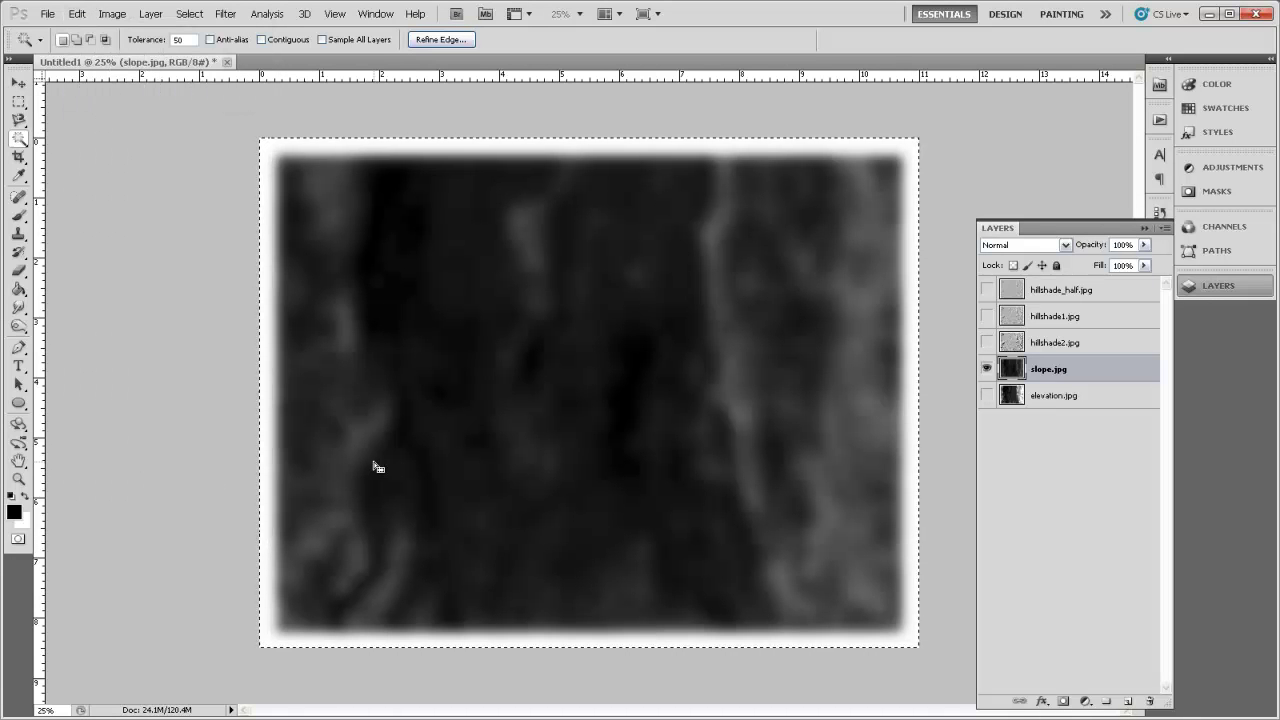
left_click(189, 14)
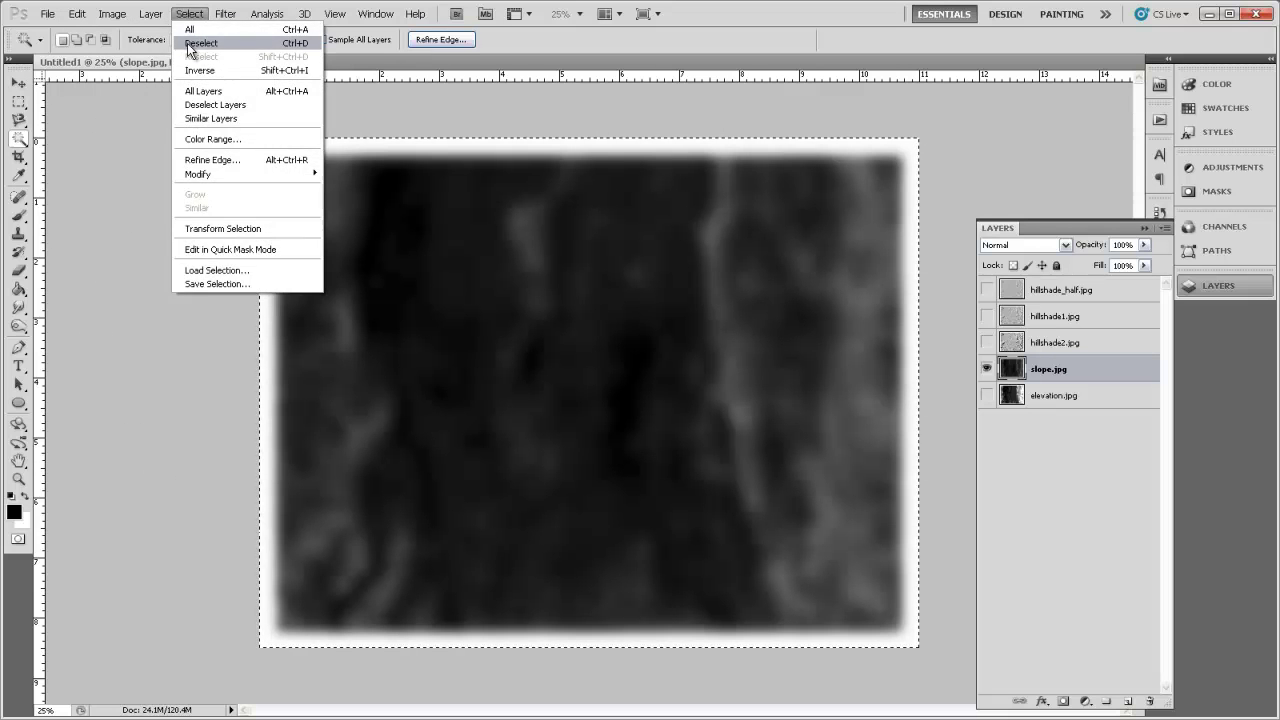
left_click(199, 43)
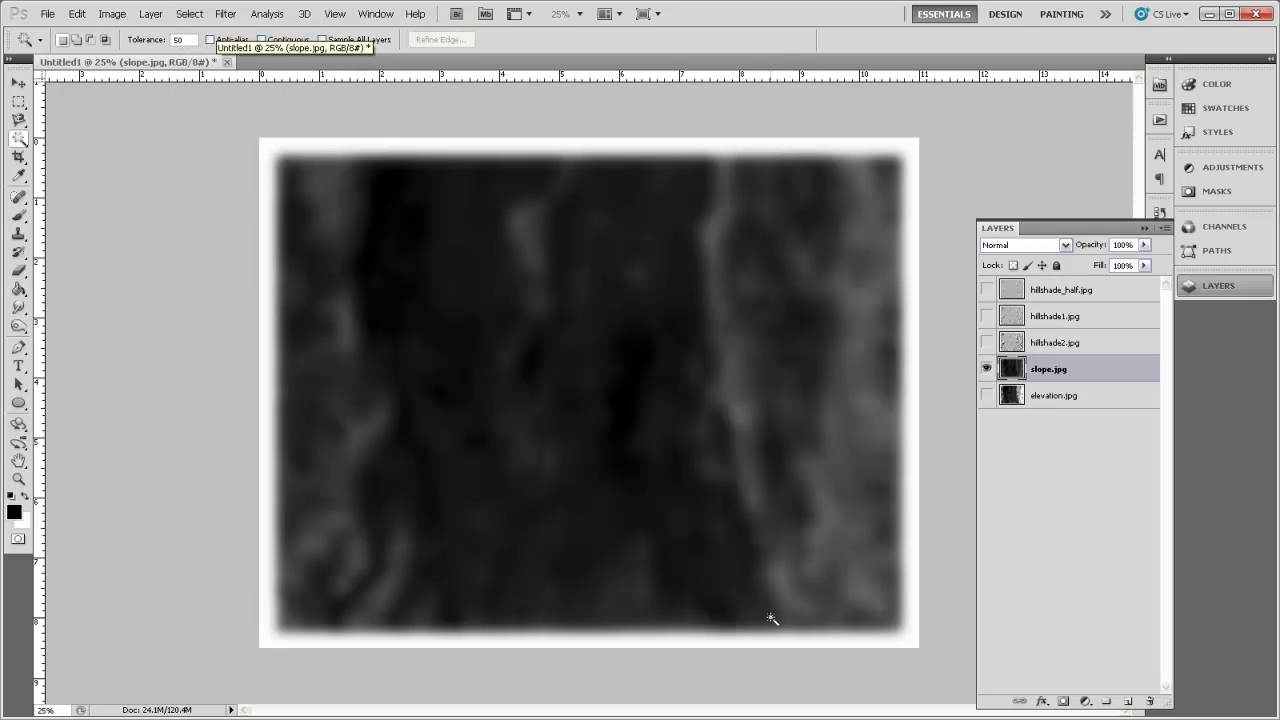
Step: Add a layer mask to hillshade_half.jpg, show it, hide slope.jpg, and target the mask thumbnail
left_click(1055, 290)
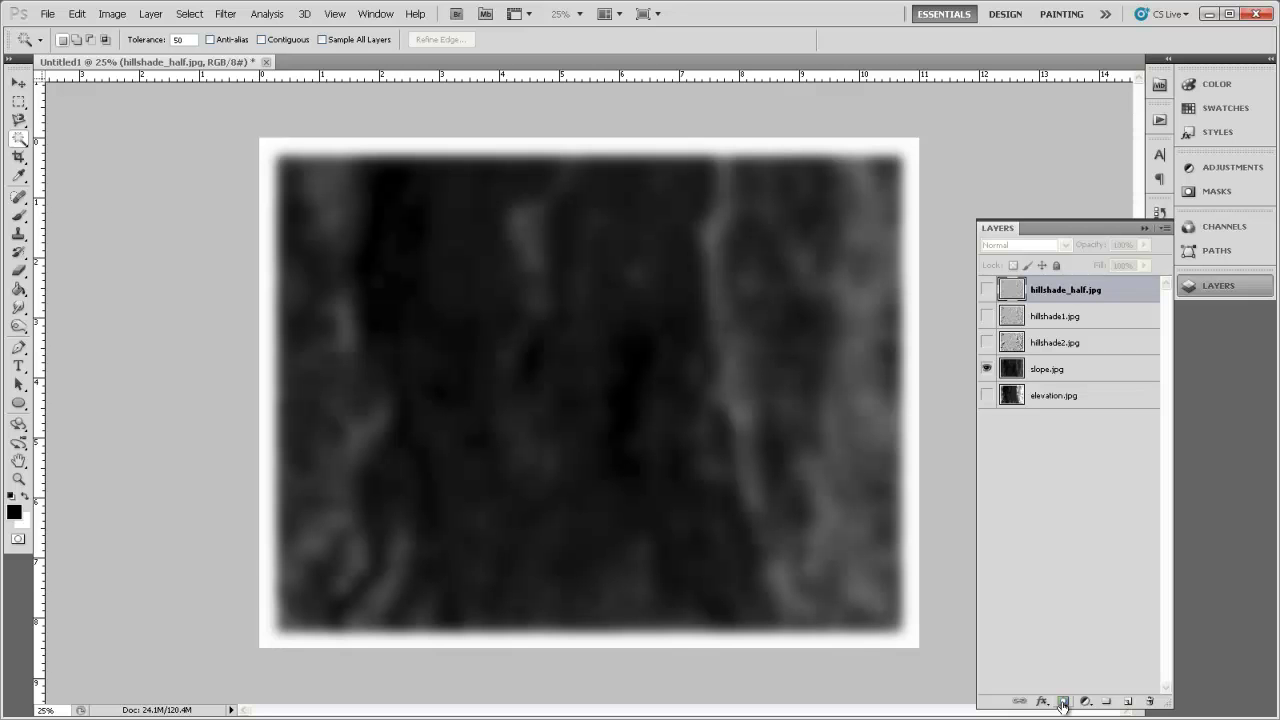
left_click(1063, 701)
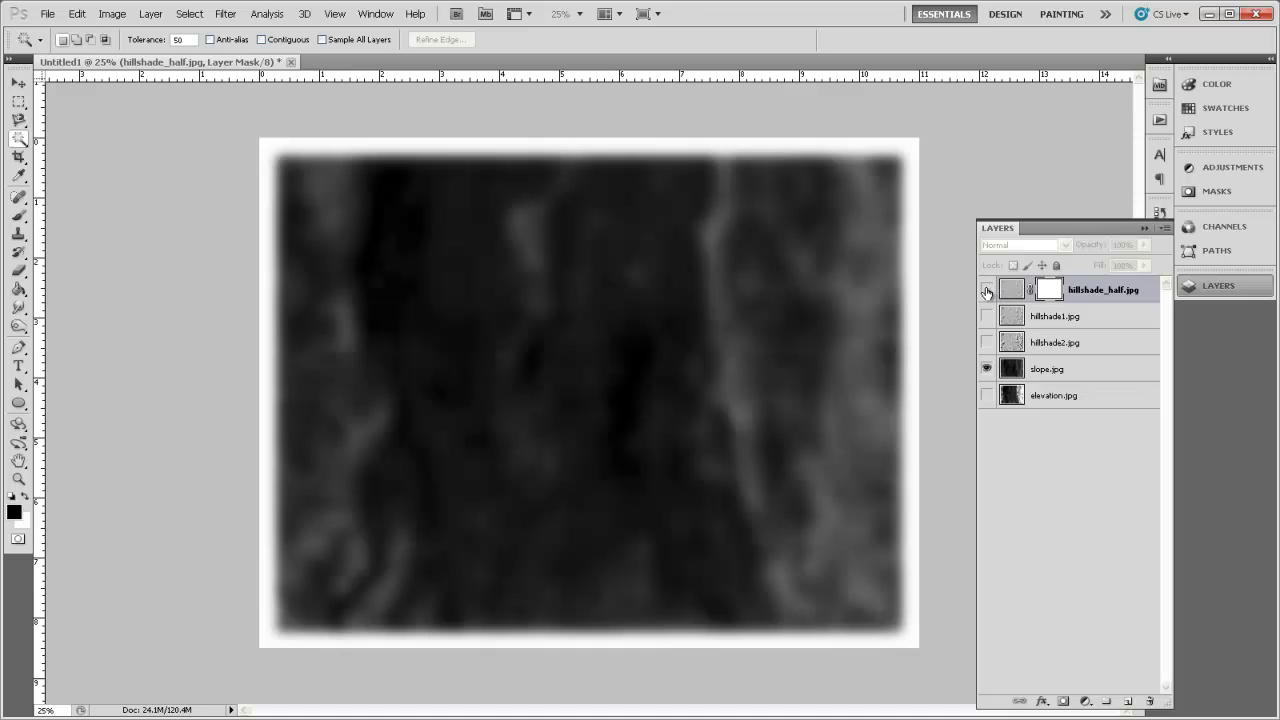
left_click(988, 289)
left_click(986, 369)
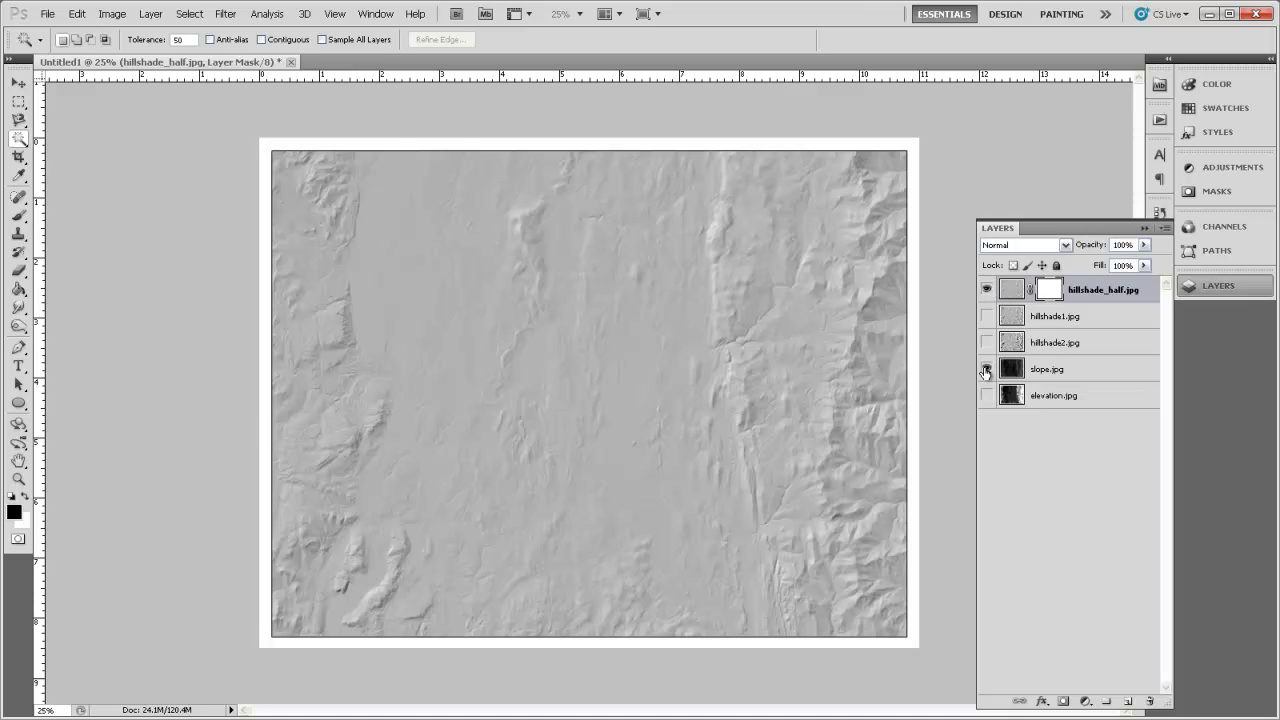
left_click(1090, 291)
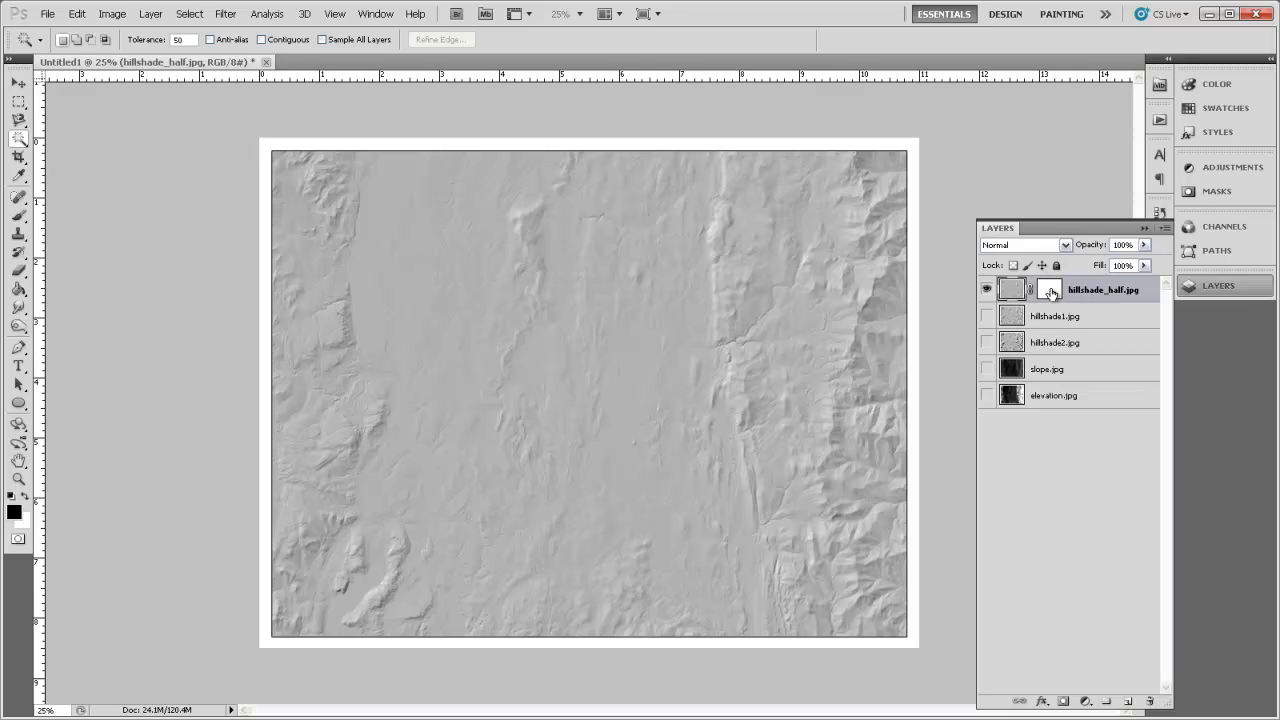
left_click(1050, 291)
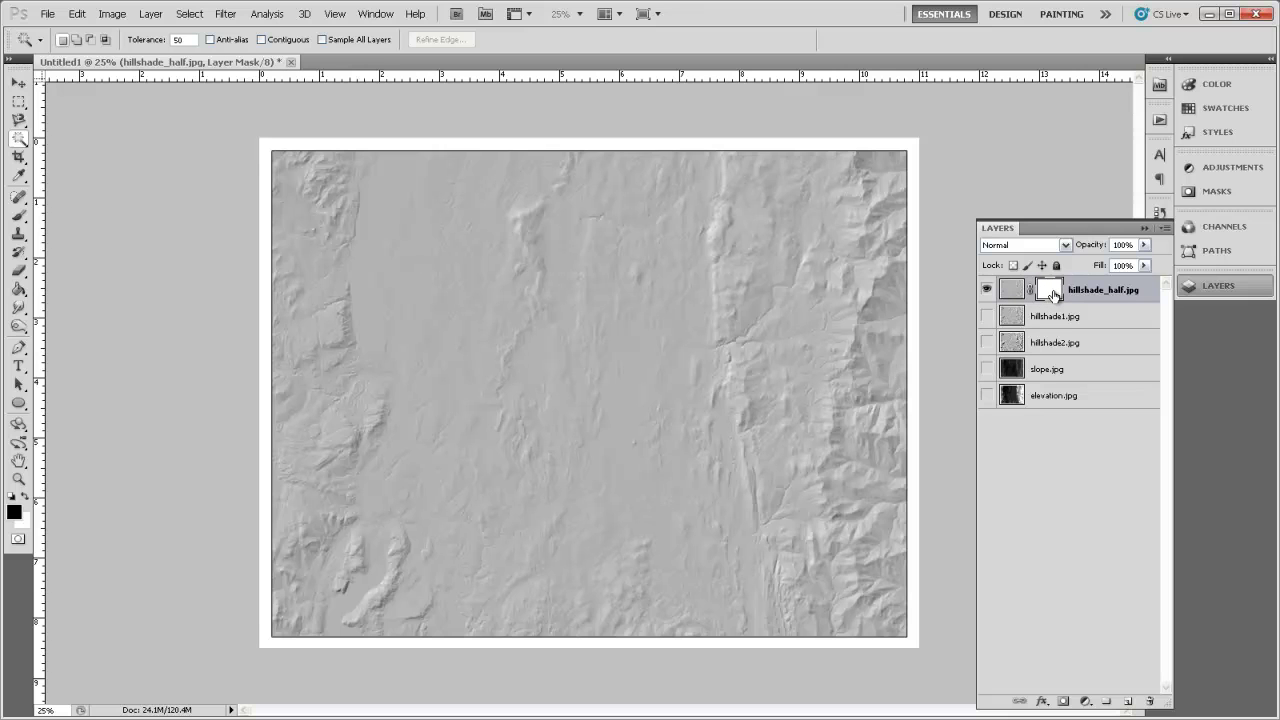
Step: Float the Channels panel as its own window and return to the Layers list
left_click(1223, 227)
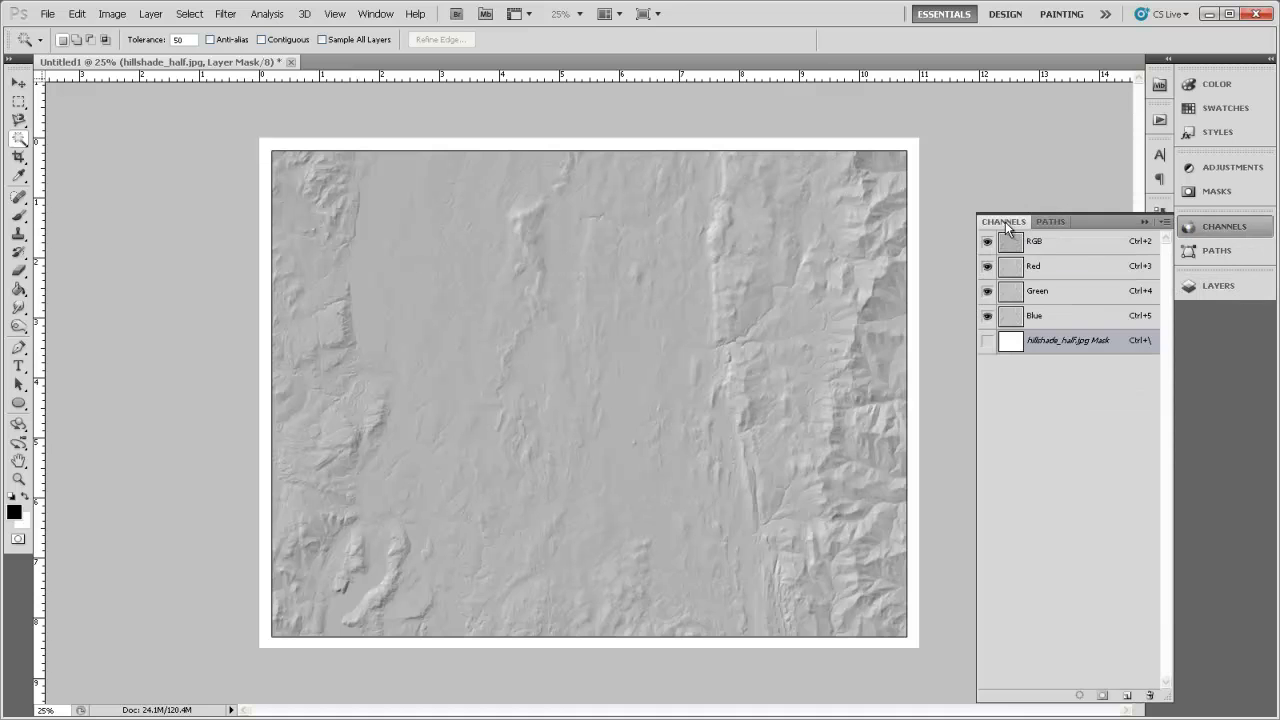
left_click_drag(1005, 226, 791, 210)
left_click(1200, 261)
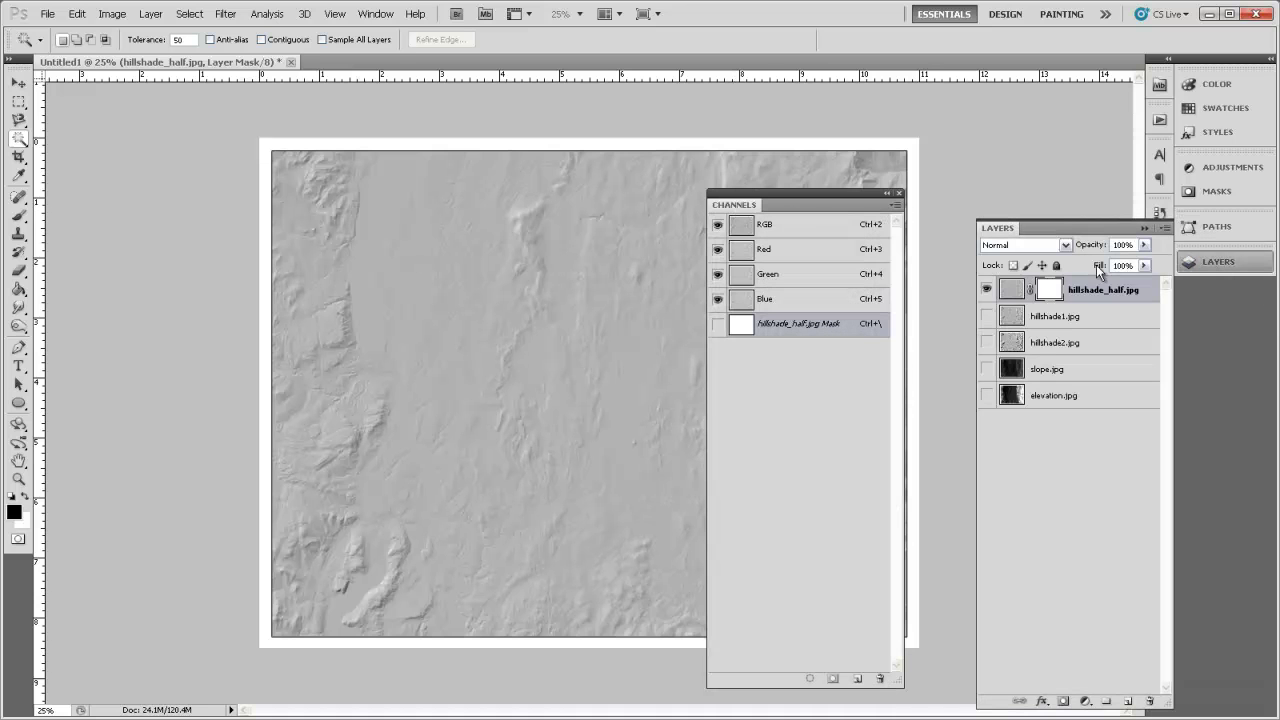
left_click(1101, 290)
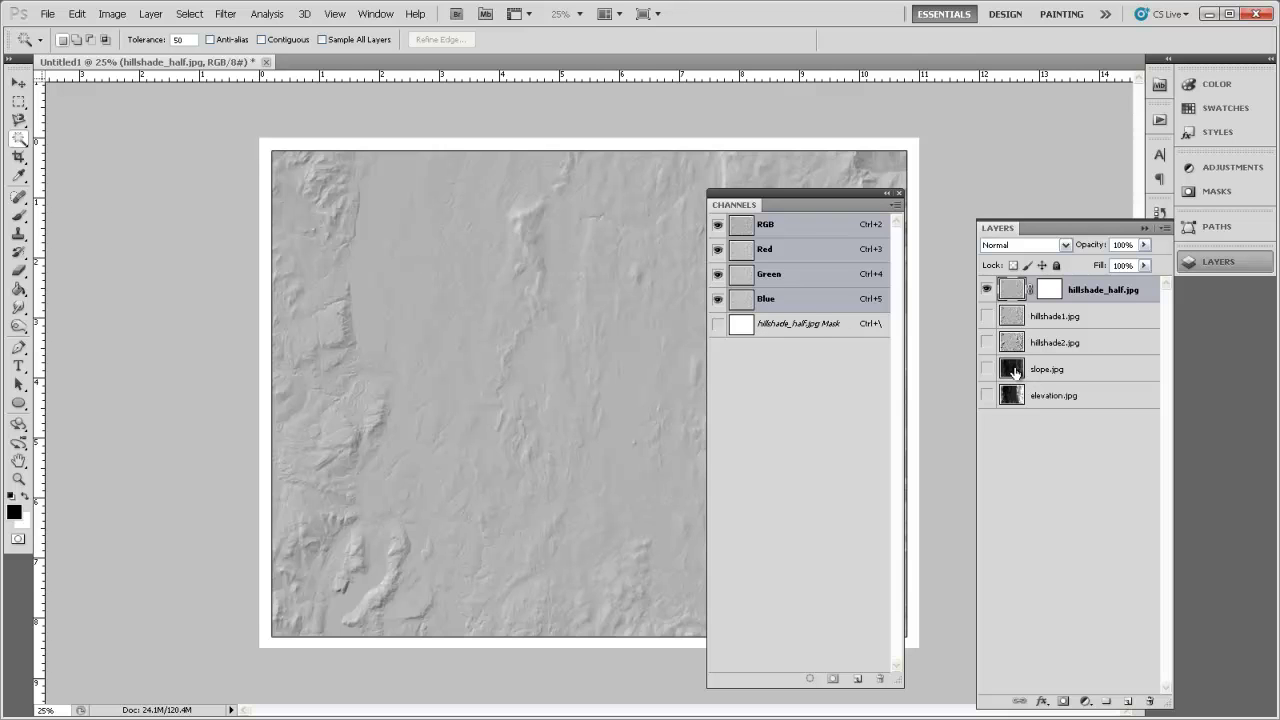
Step: Show and target the mask channel, paste the copied raster into it, then retarget the layer image
left_click(717, 327)
left_click(800, 330)
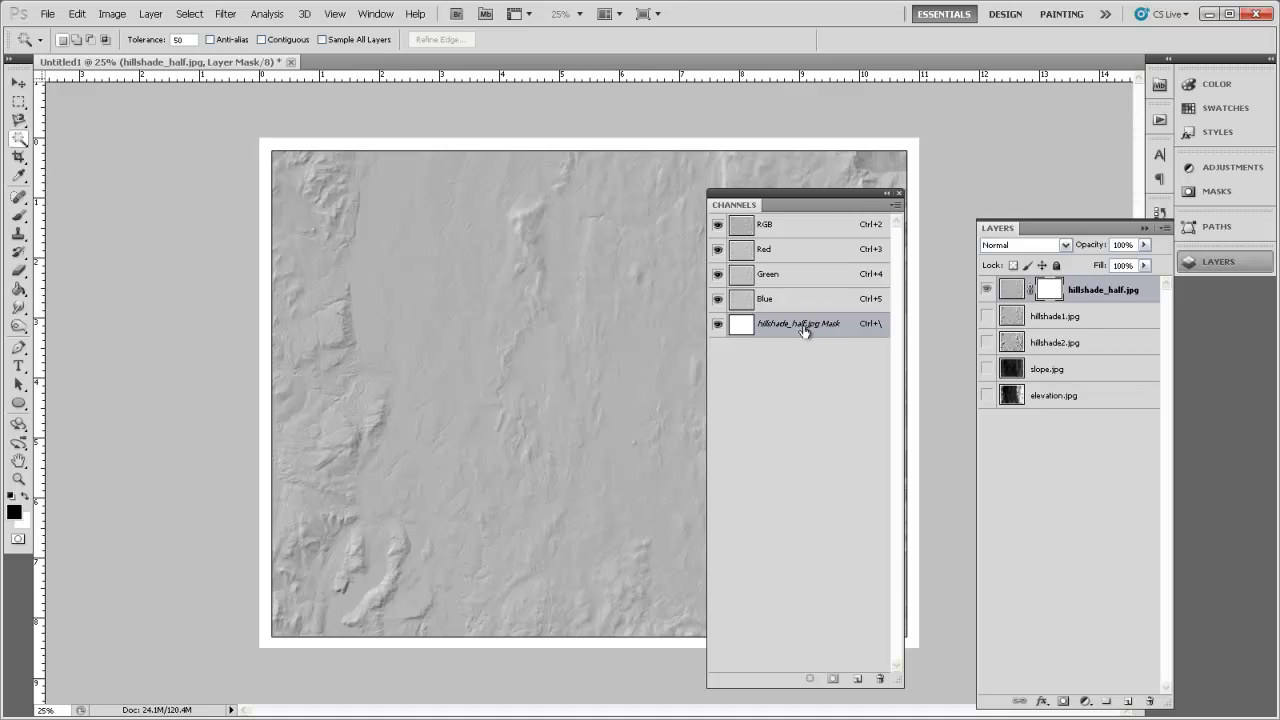
left_click(77, 14)
left_click(88, 139)
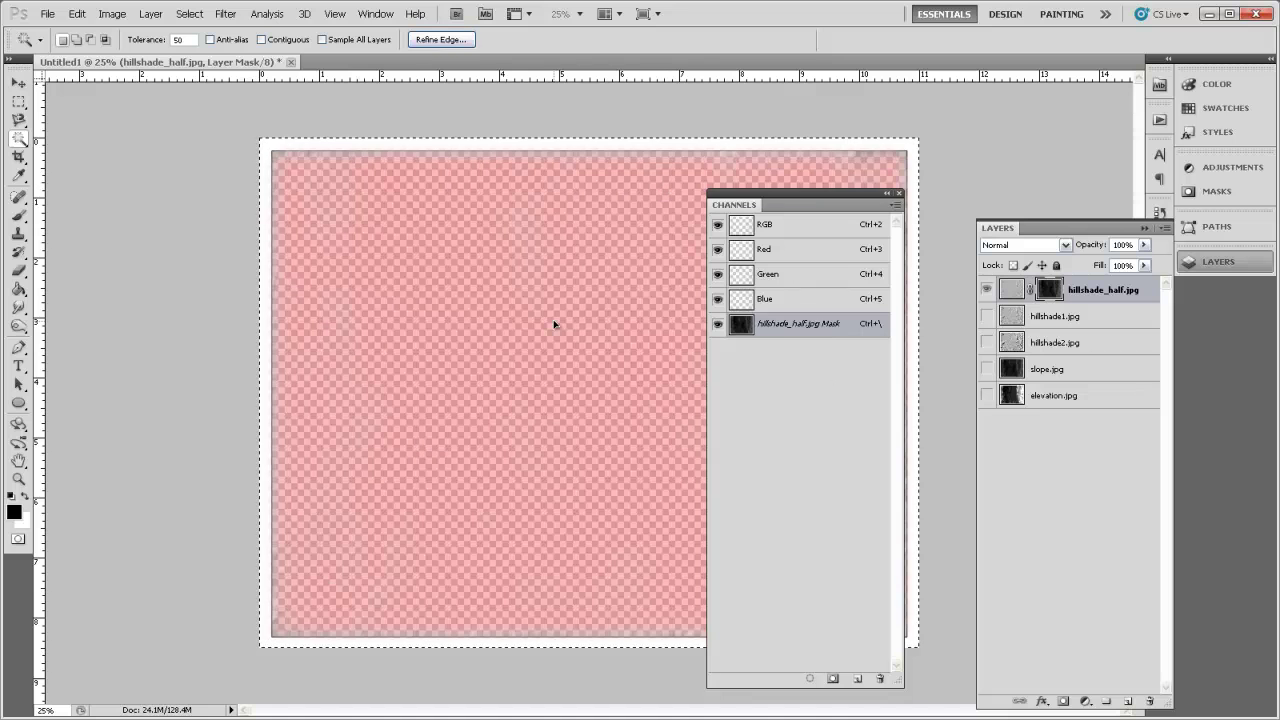
left_click(1010, 289)
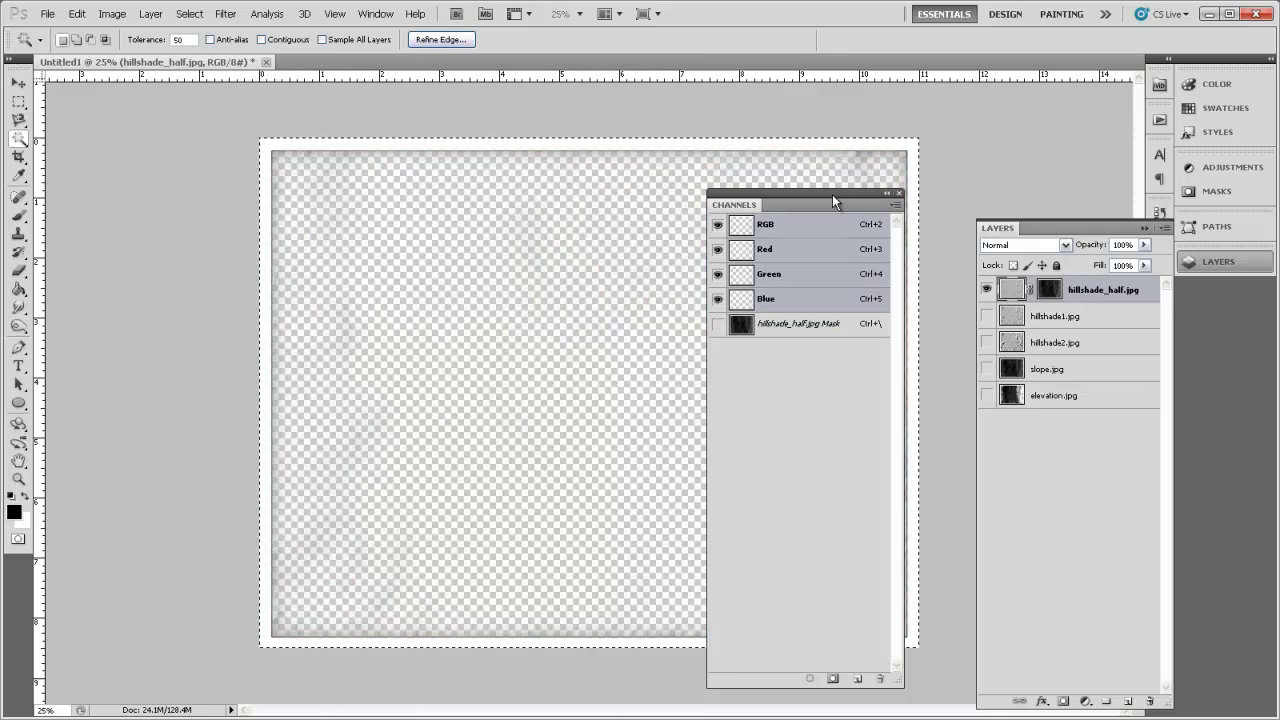
left_click_drag(832, 194, 159, 181)
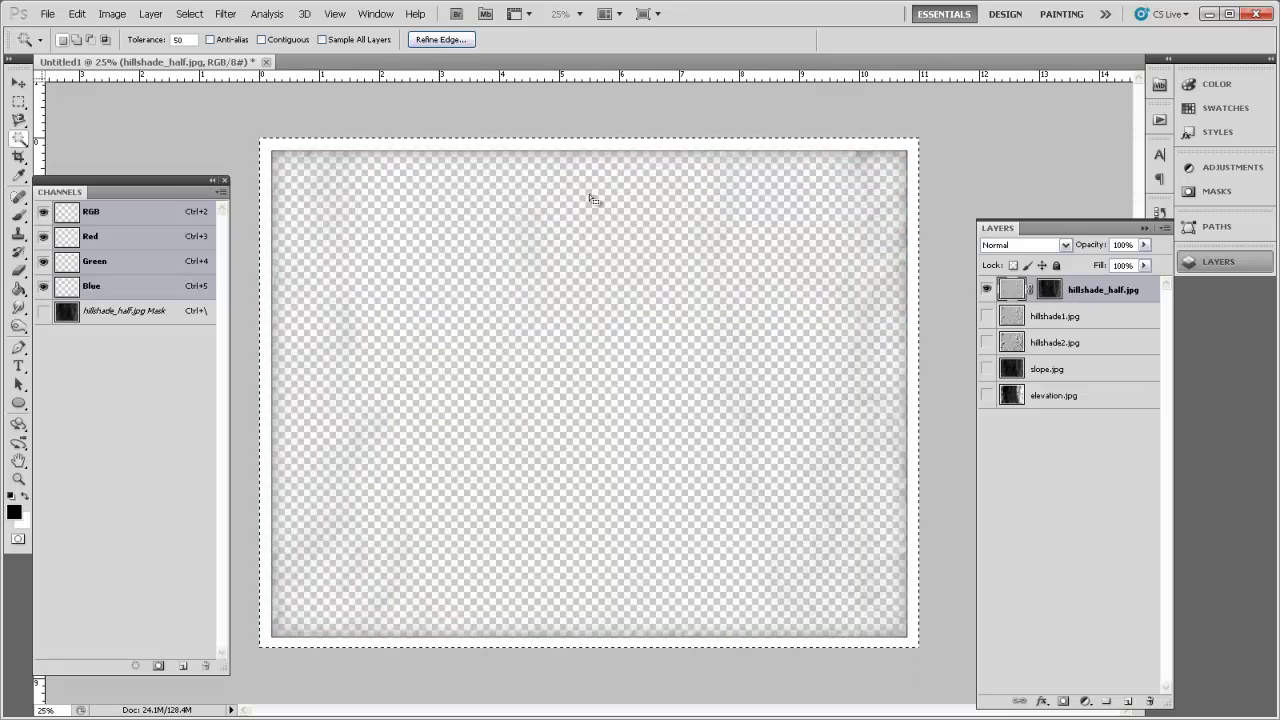
Step: Invert hillshade_half.jpg's slope-based layer mask so the relief fades only toward the edges
left_click(1048, 291)
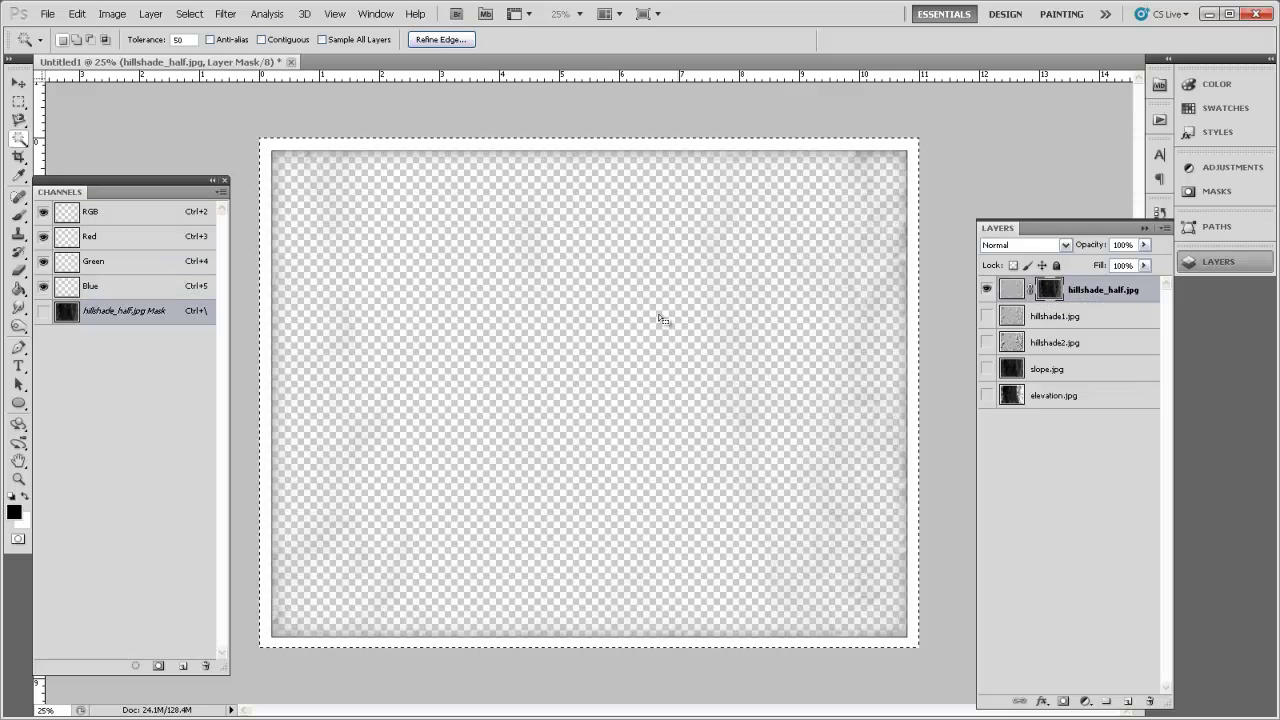
left_click(43, 311)
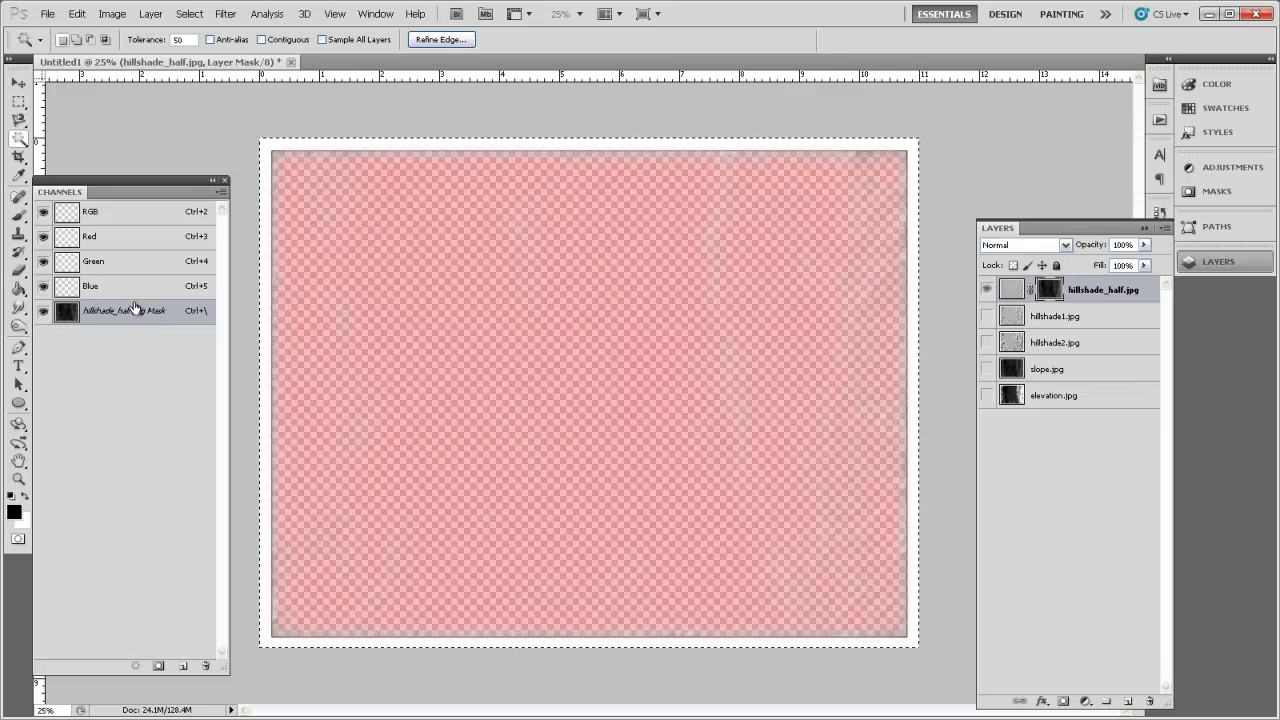
left_click(112, 14)
mouse_move(168, 55)
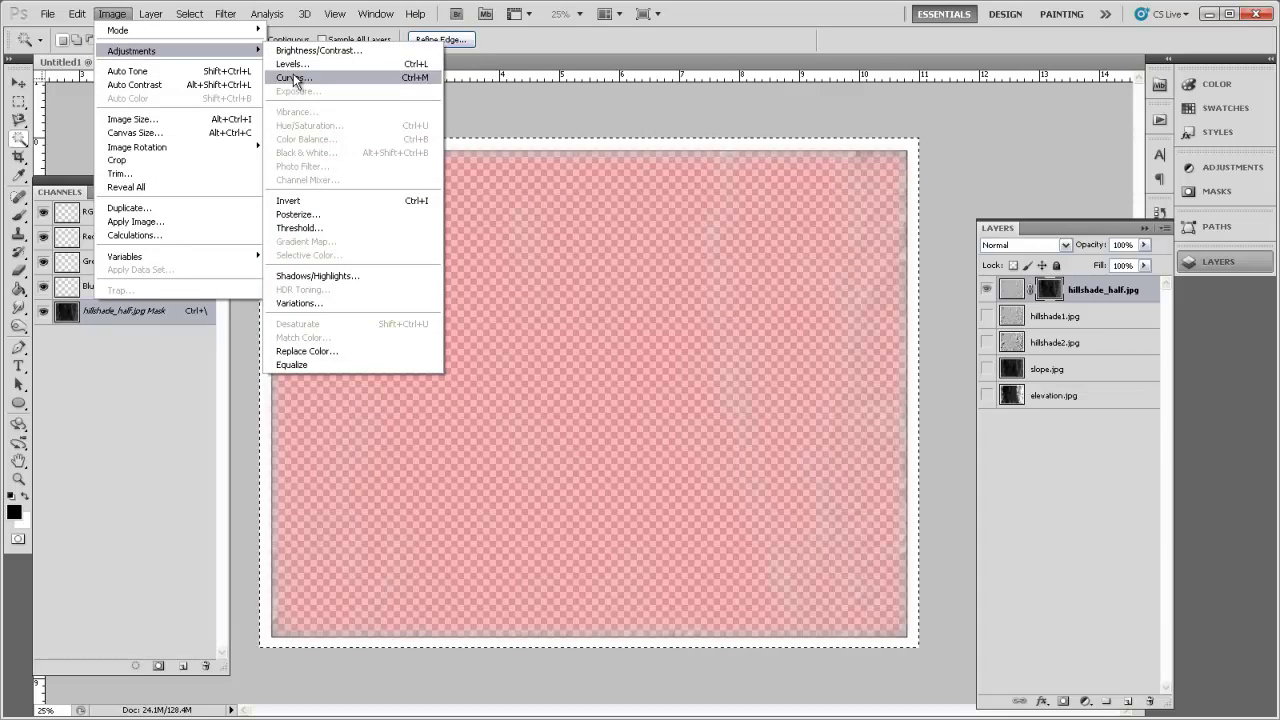
left_click(322, 201)
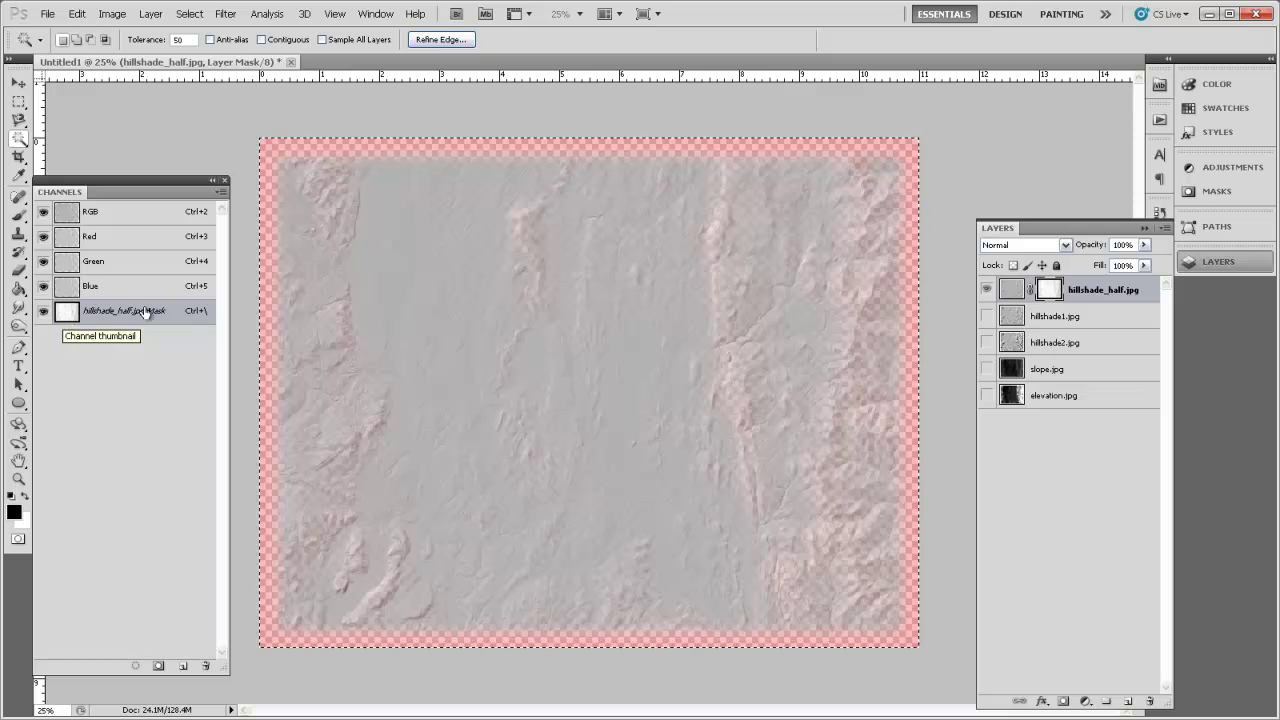
left_click(1090, 298)
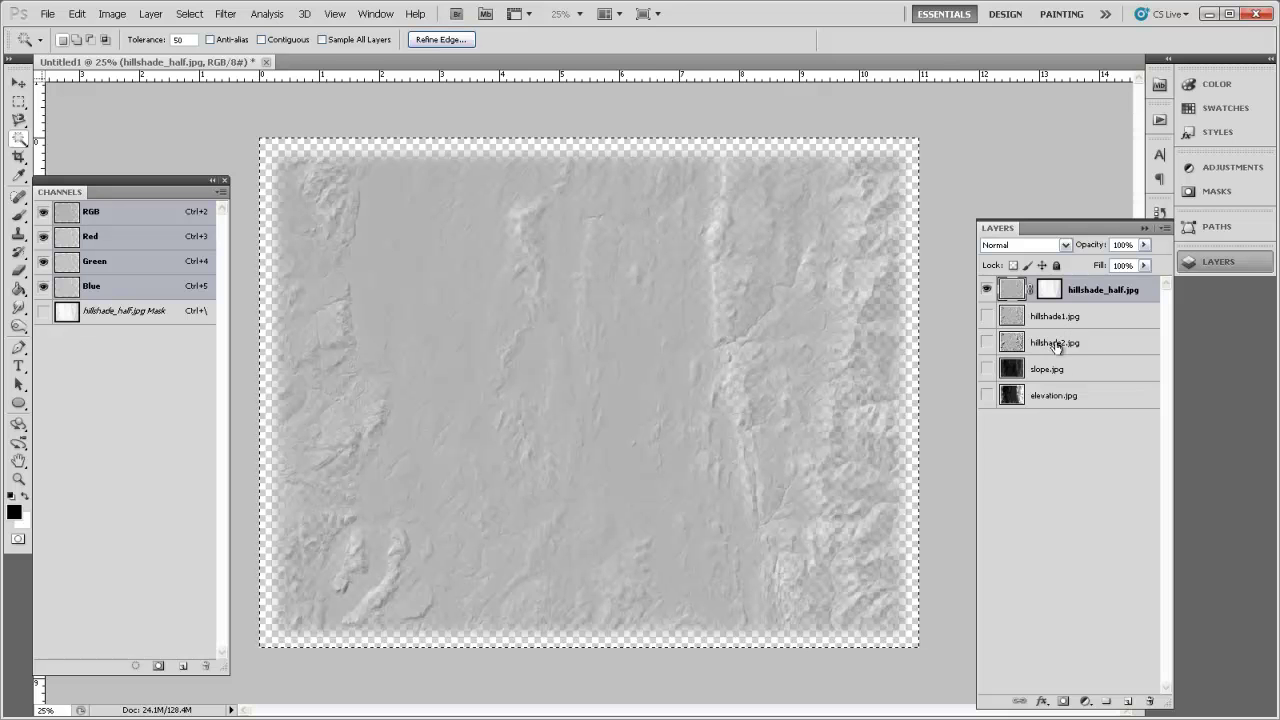
Step: Hide hillshade_half.jpg, then show elevation.jpg and copy its image
left_click(987, 289)
left_click(986, 396)
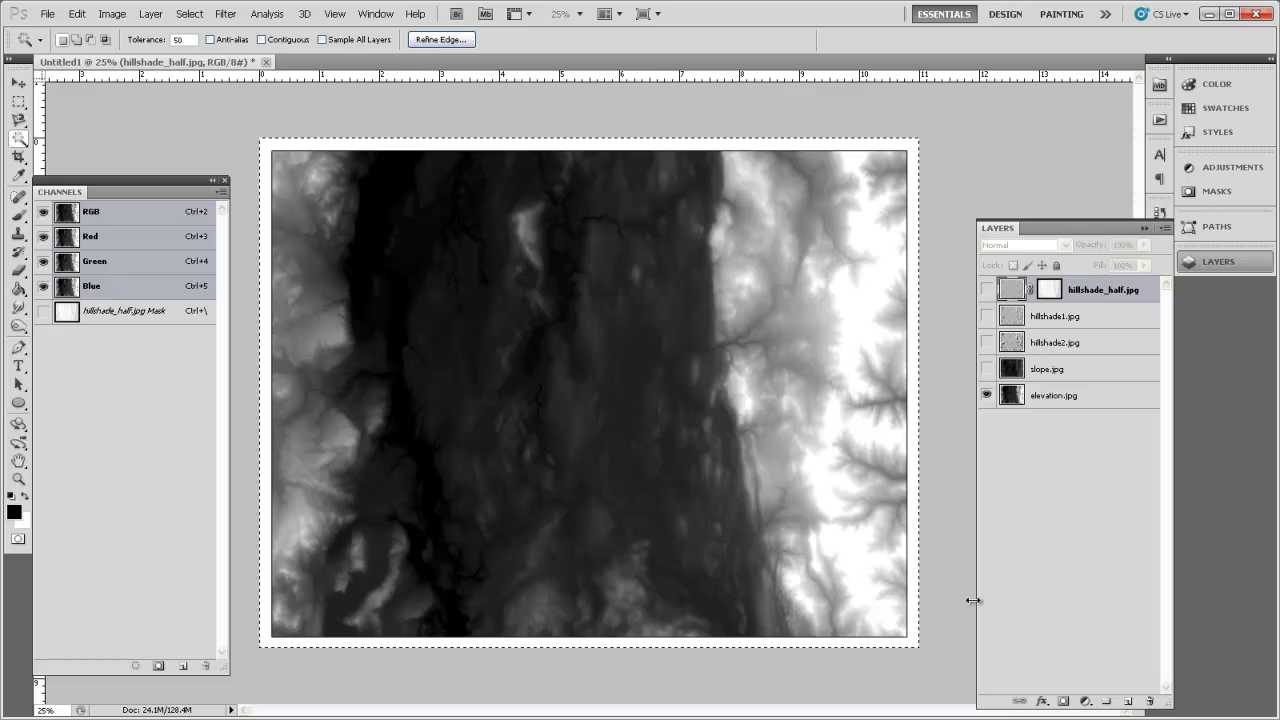
left_click(1103, 401)
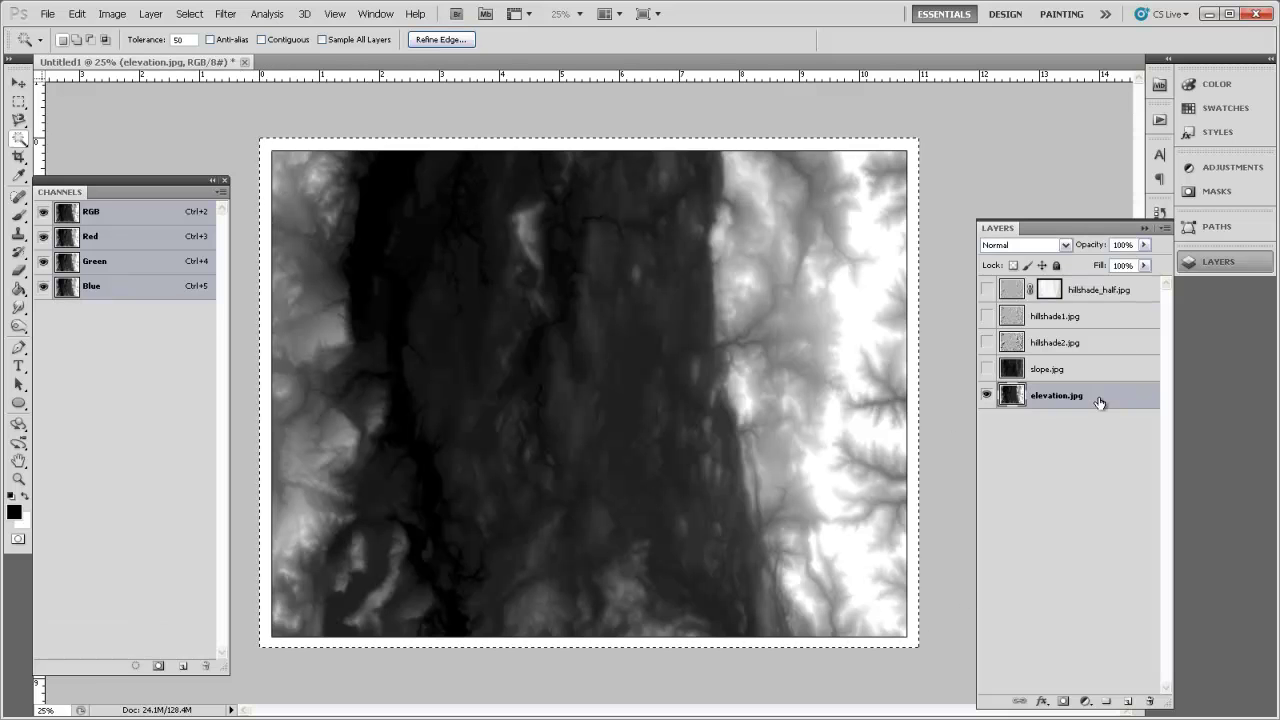
left_click(84, 13)
left_click(94, 116)
Step: Hide elevation.jpg and deselect, leaving the canvas fully transparent
left_click(986, 396)
left_click(189, 13)
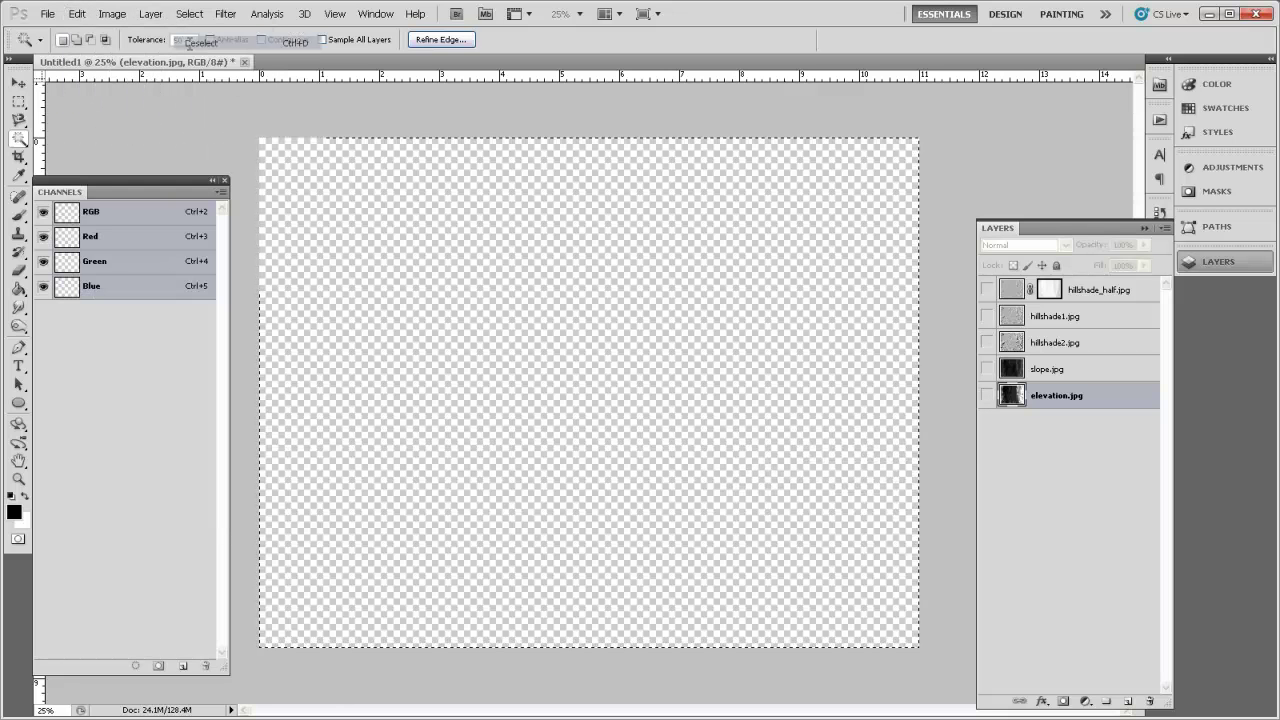
left_click(200, 42)
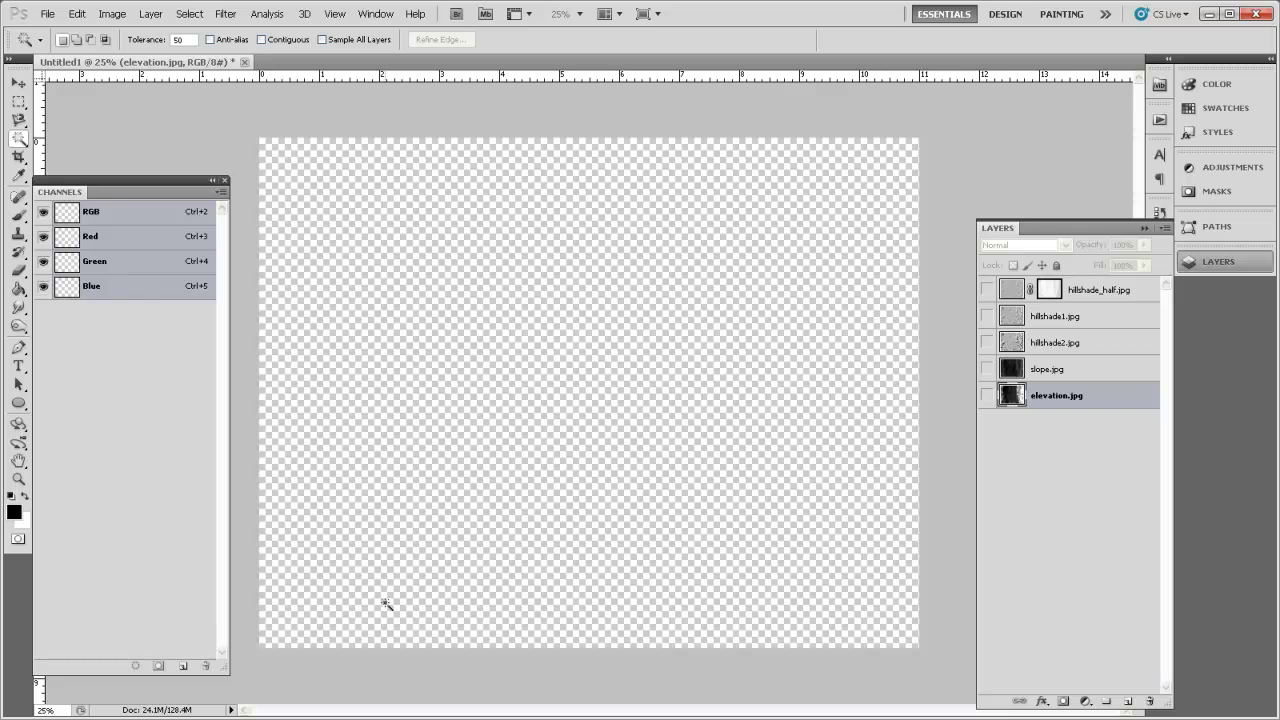
Step: Give hillshade2.jpg a layer mask from the pasted elevation image, then show hillshade_half.jpg again
left_click(1046, 344)
left_click(987, 343)
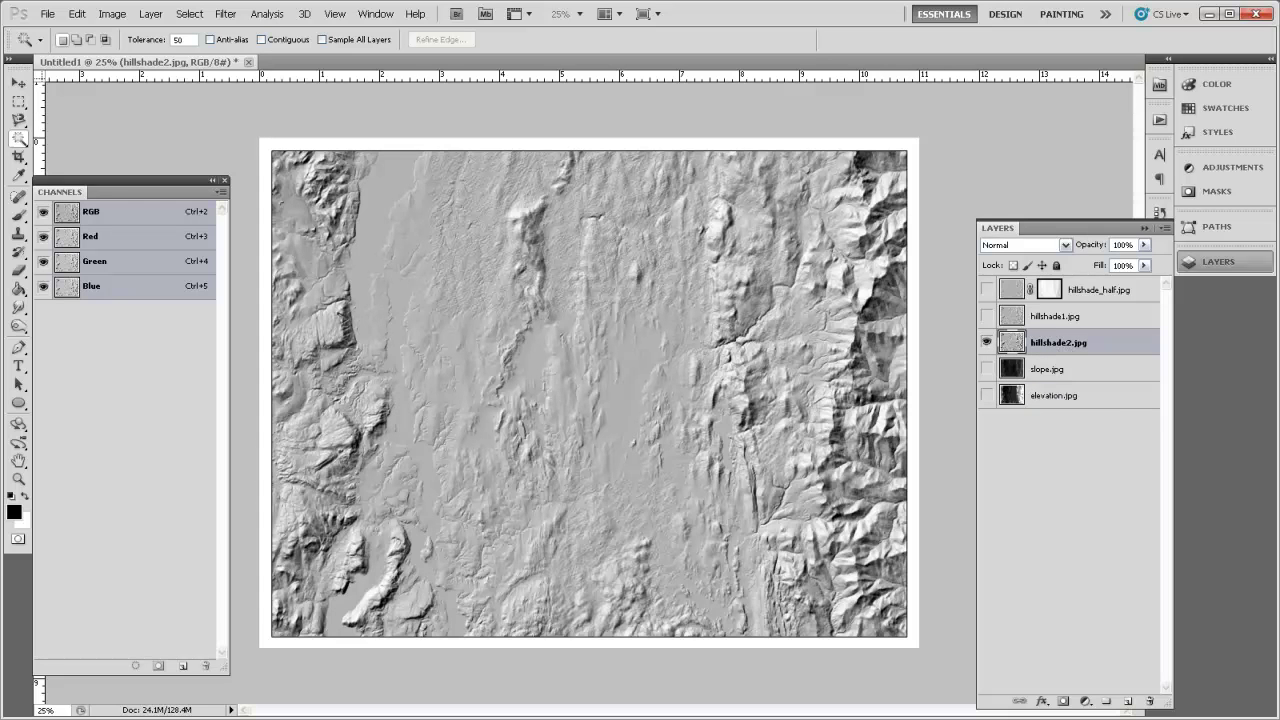
left_click(1064, 701)
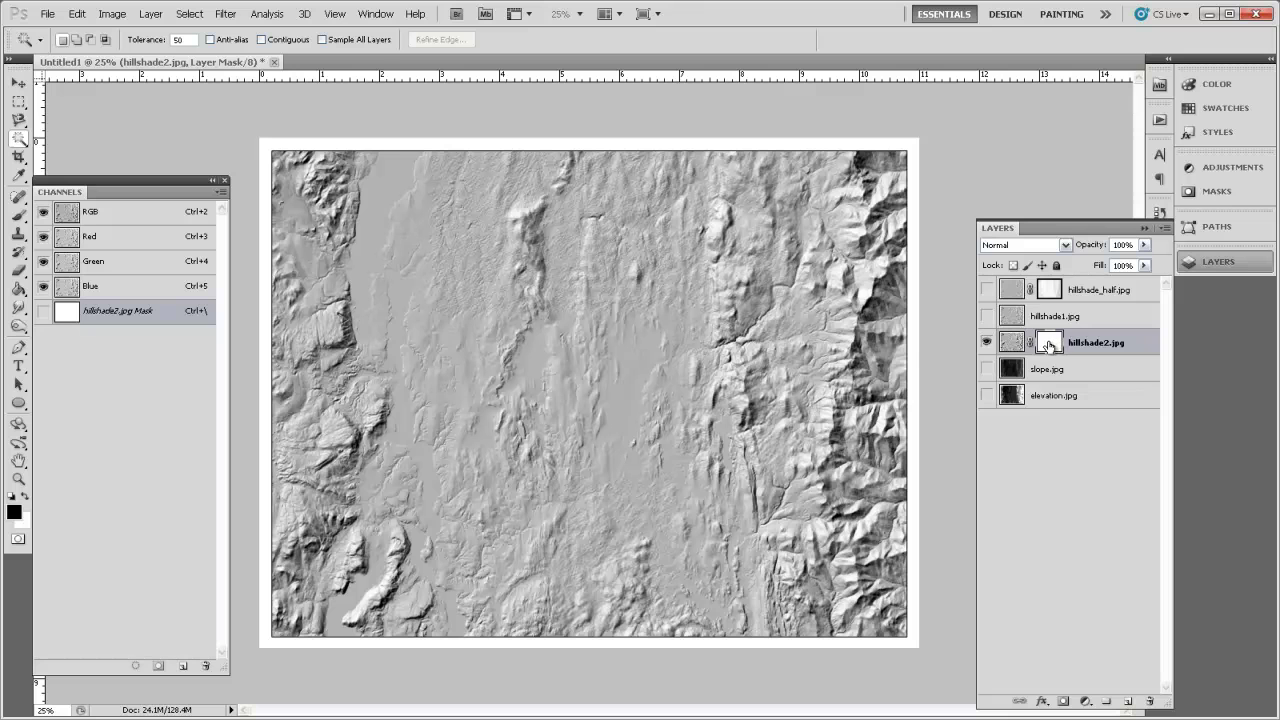
left_click(42, 311)
left_click(76, 14)
left_click(88, 134)
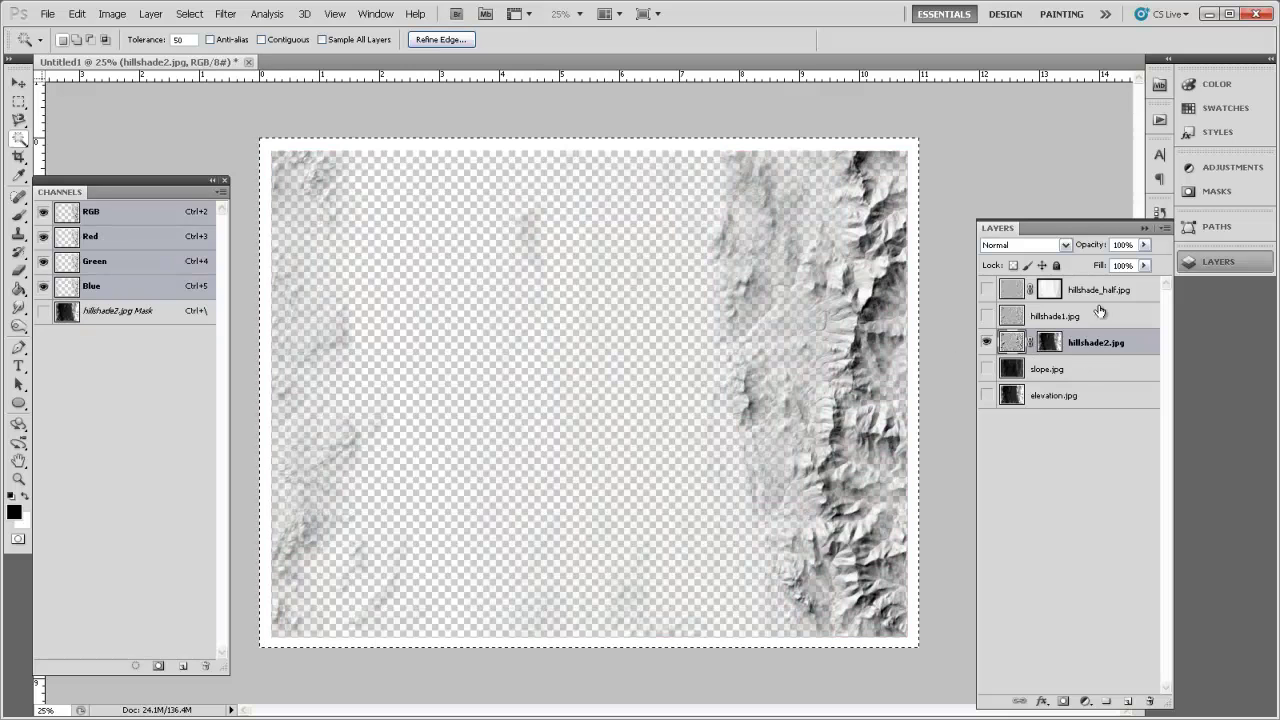
key("ctrl+2")
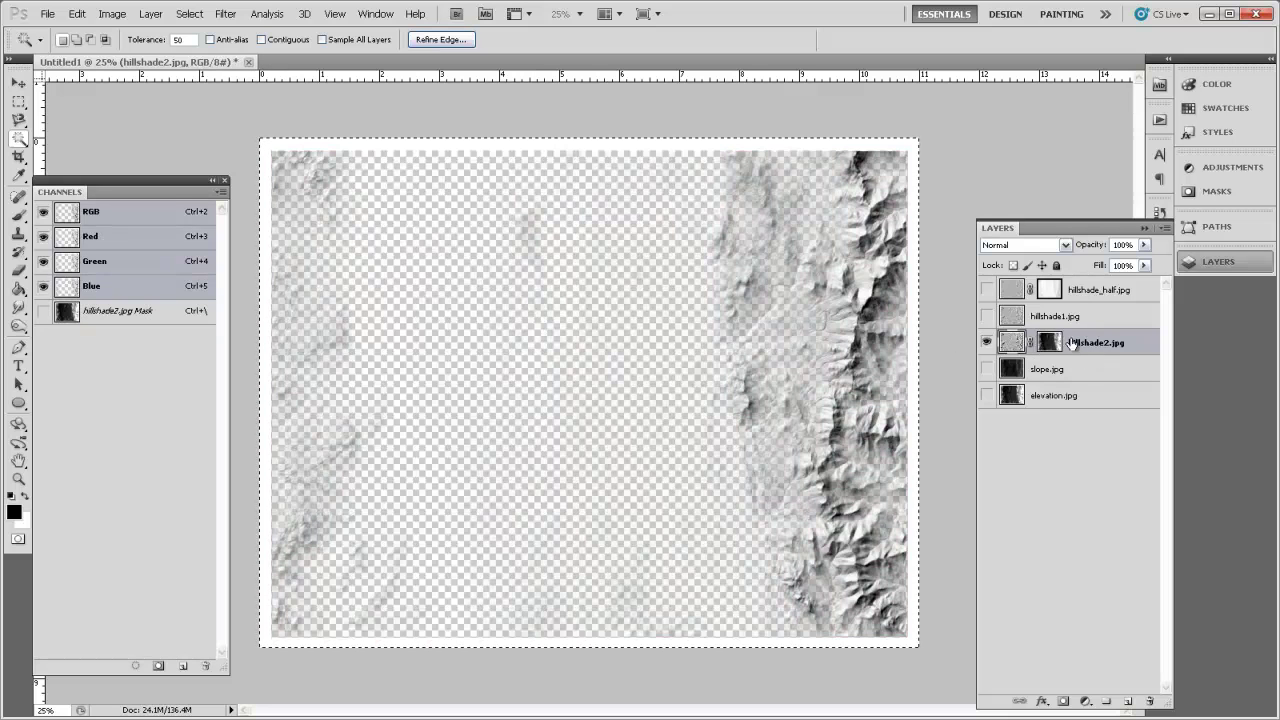
left_click(987, 289)
Step: Move hillshade2.jpg to the top of the layer stack and show hillshade1.jpg beneath it
left_click_drag(1100, 350, 1095, 289)
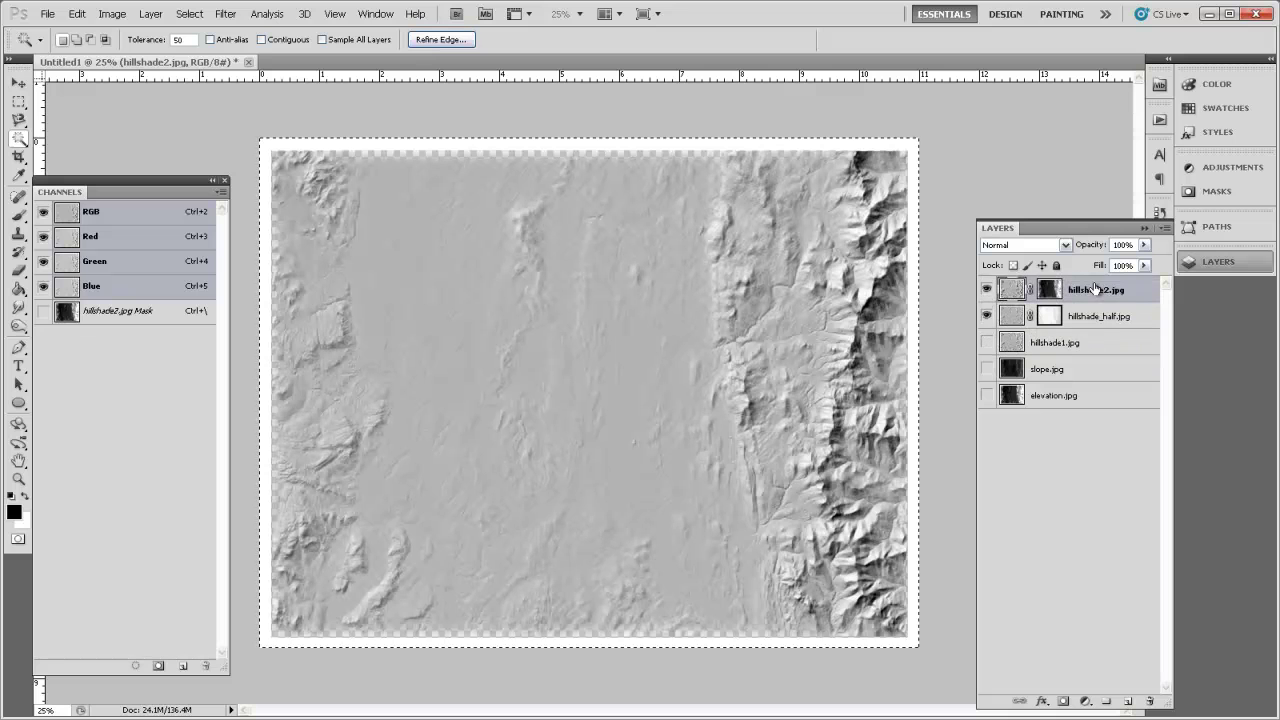
left_click(987, 343)
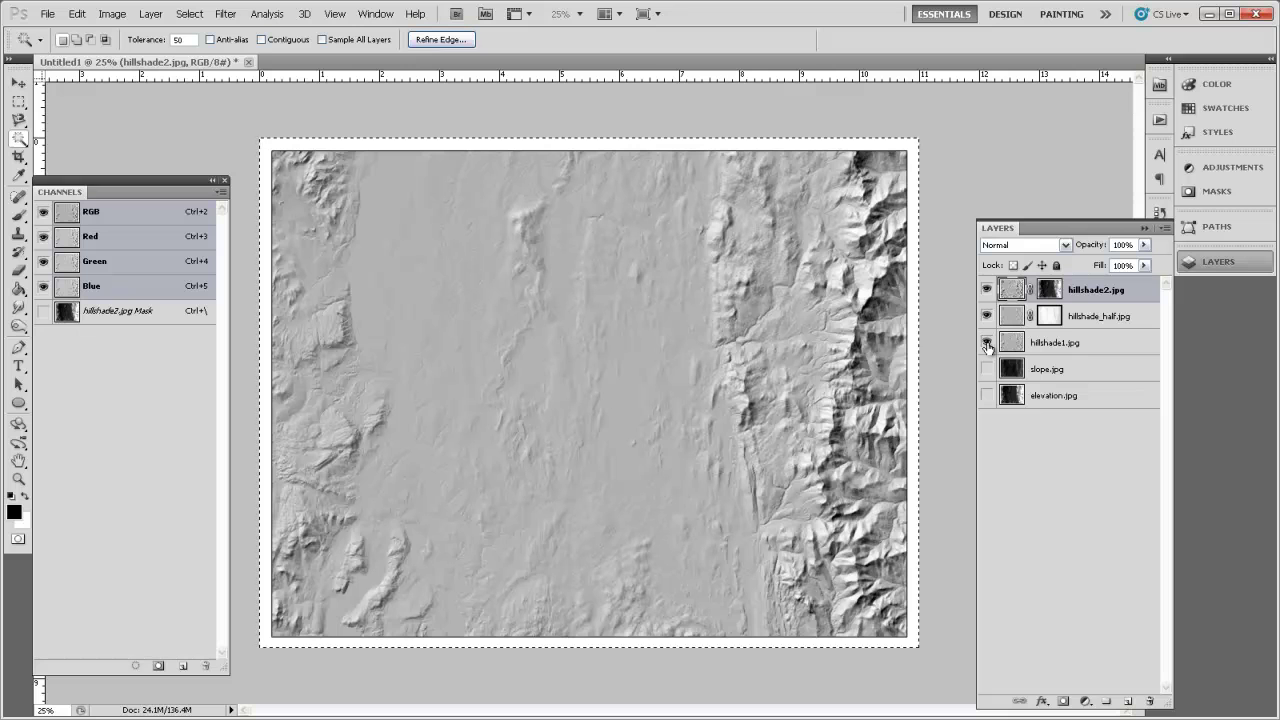